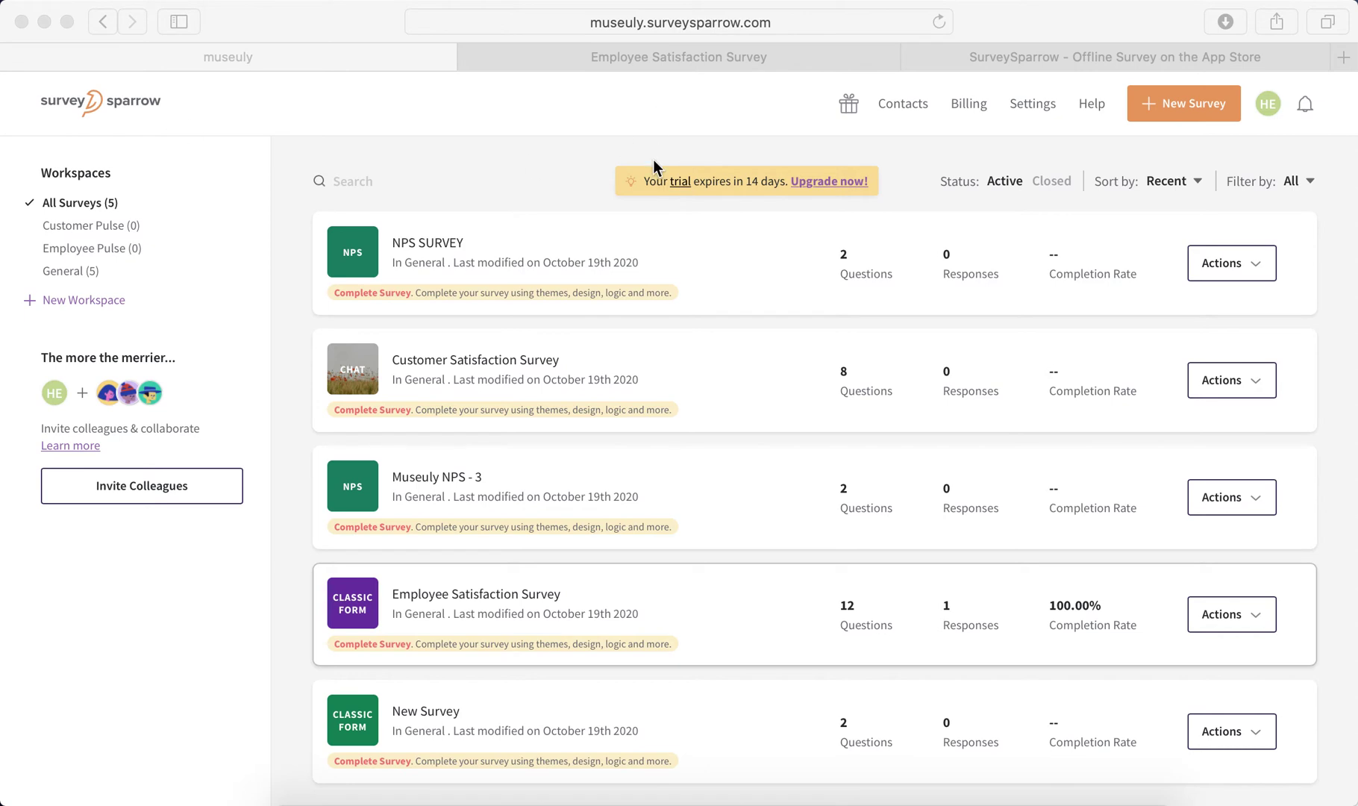
# Start a new survey, compare the Offline, NPS, Chat and Classic types, then choose Offline Survey
pyautogui.click(1192, 114)
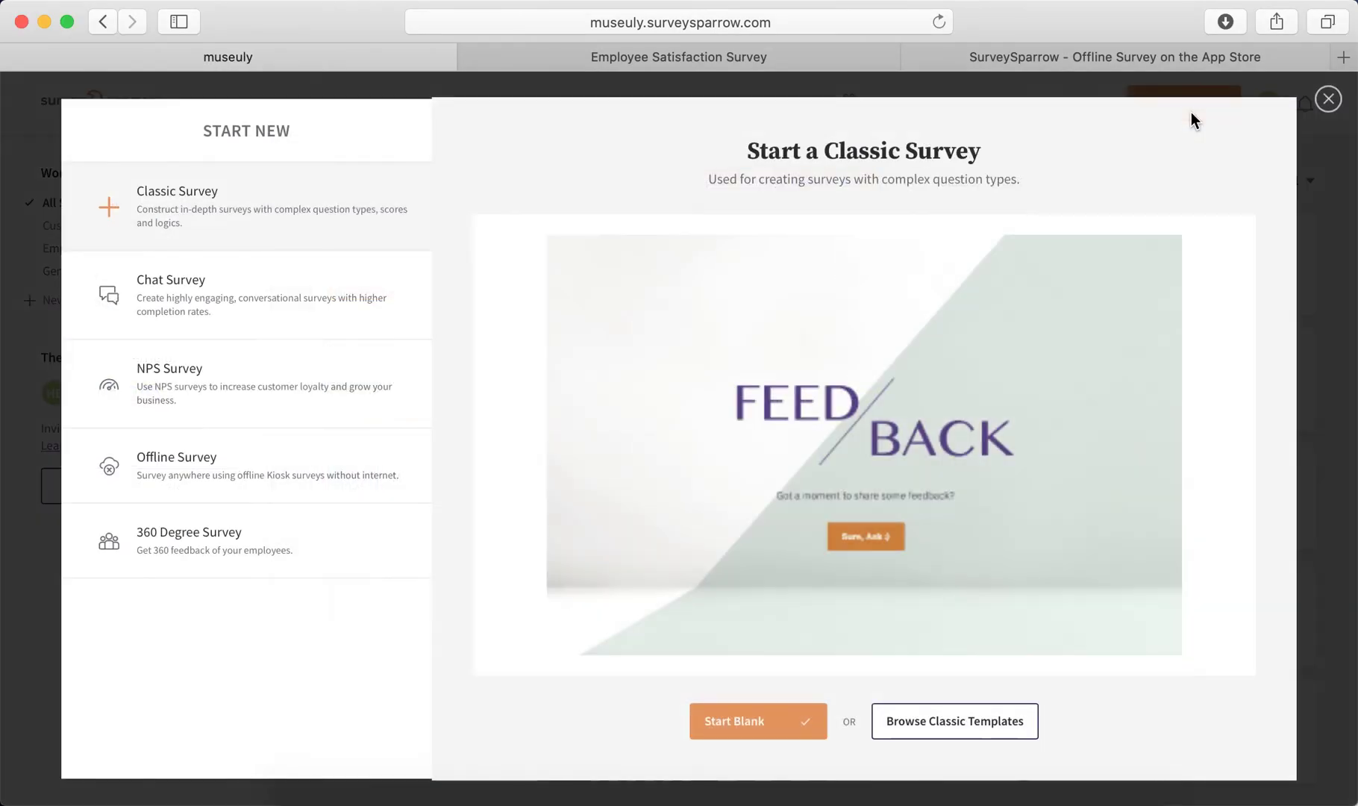
pyautogui.click(182, 470)
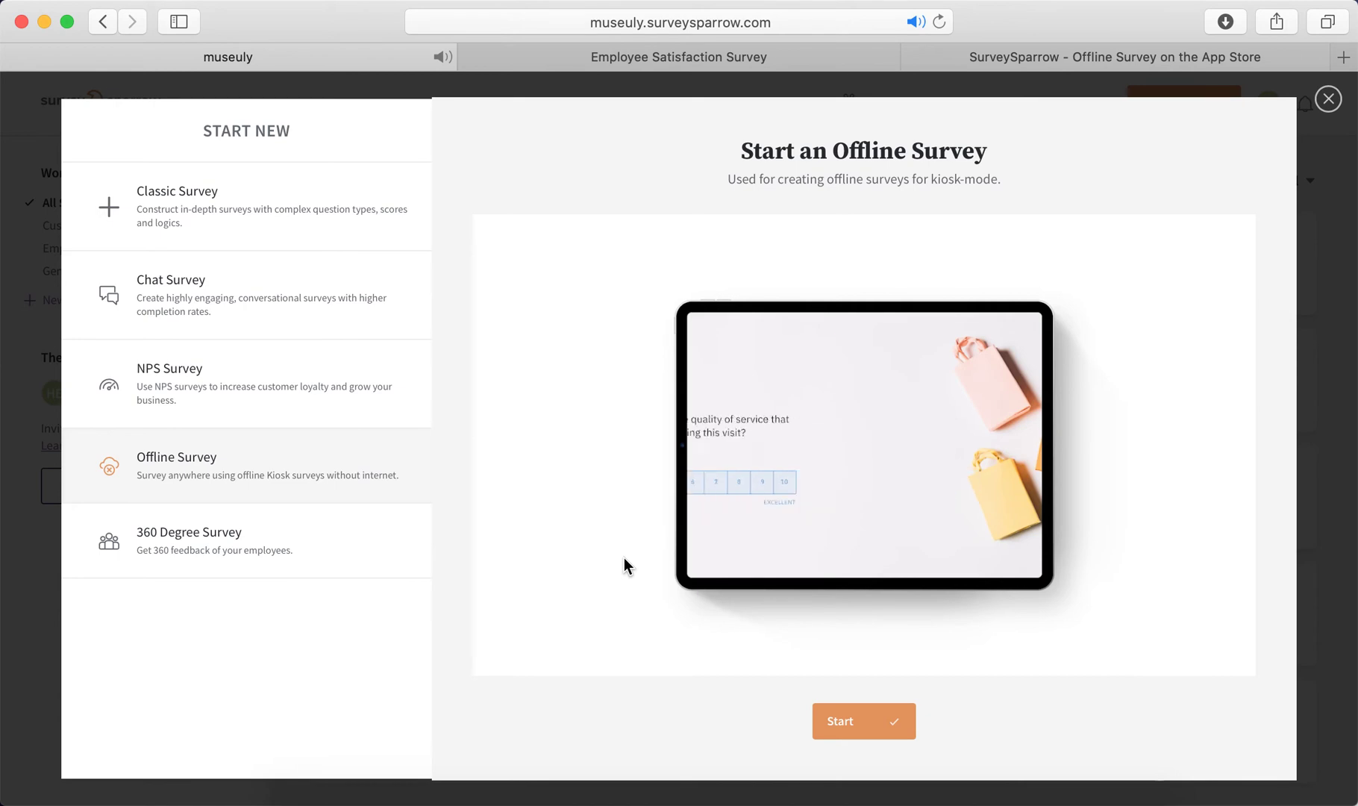
pyautogui.click(292, 403)
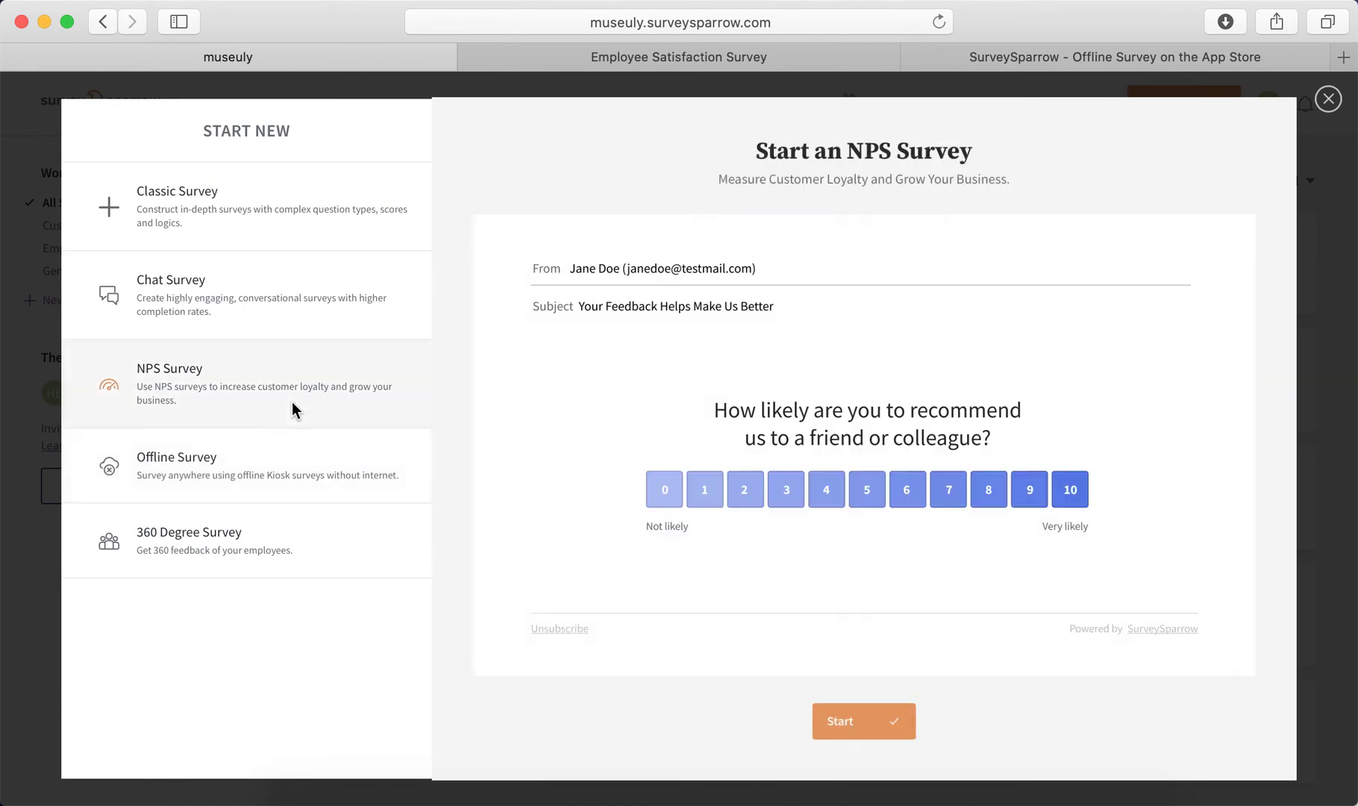
pyautogui.click(284, 307)
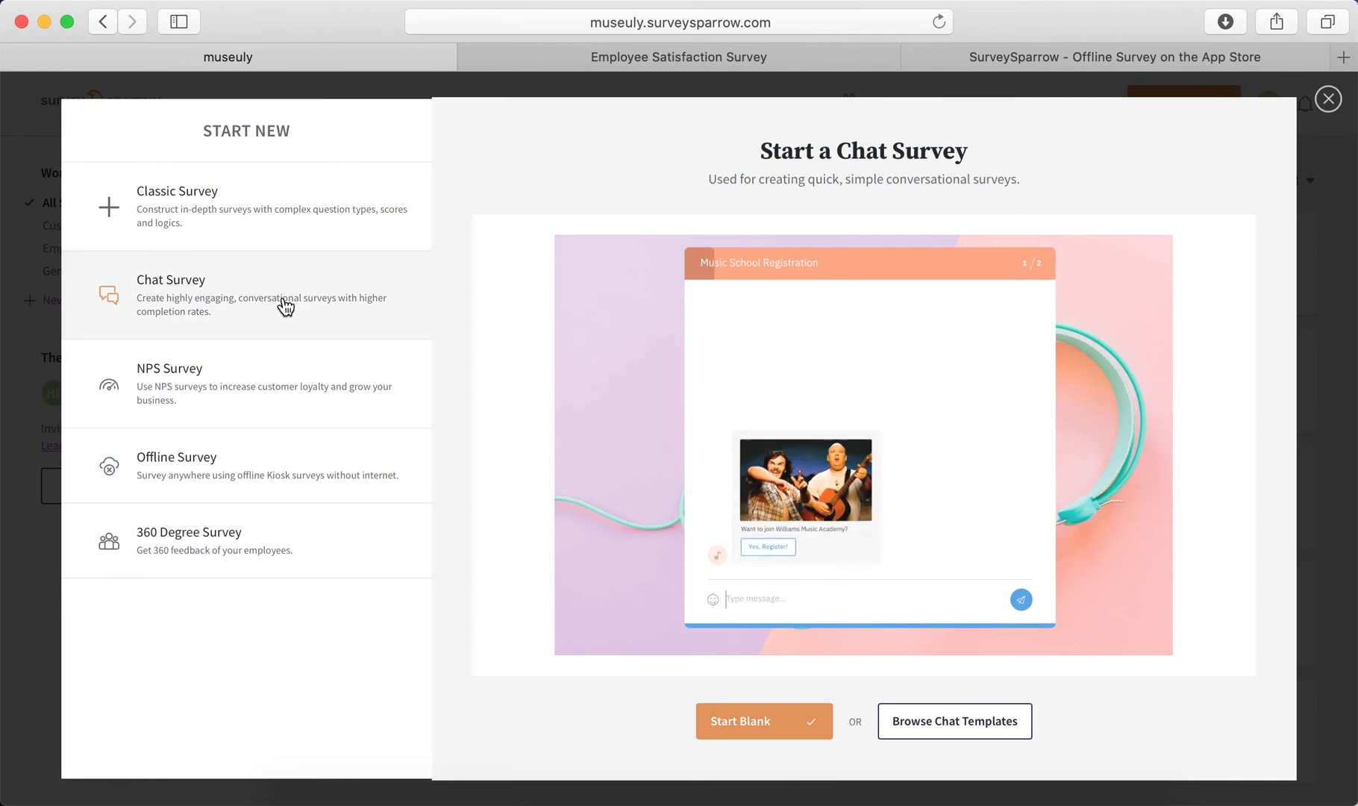
pyautogui.click(297, 224)
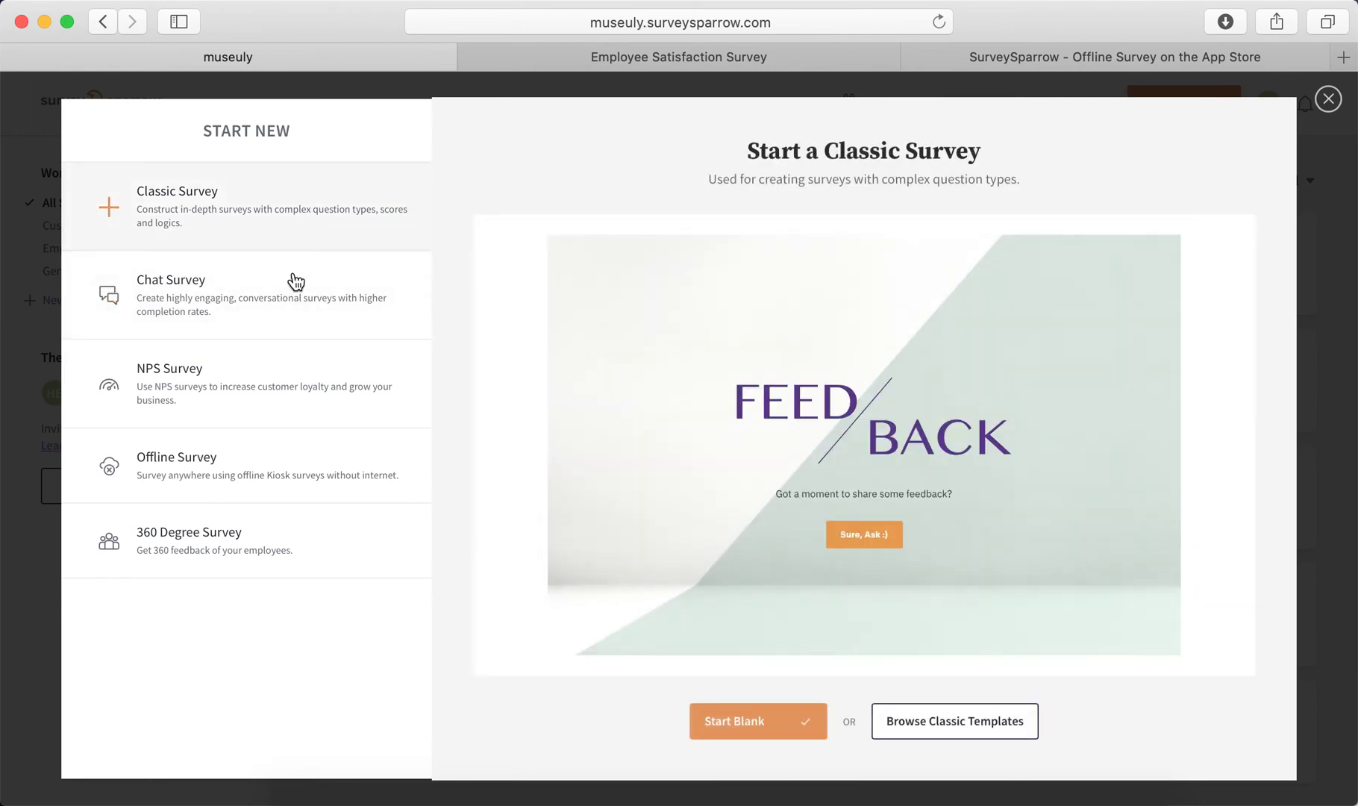
pyautogui.click(240, 490)
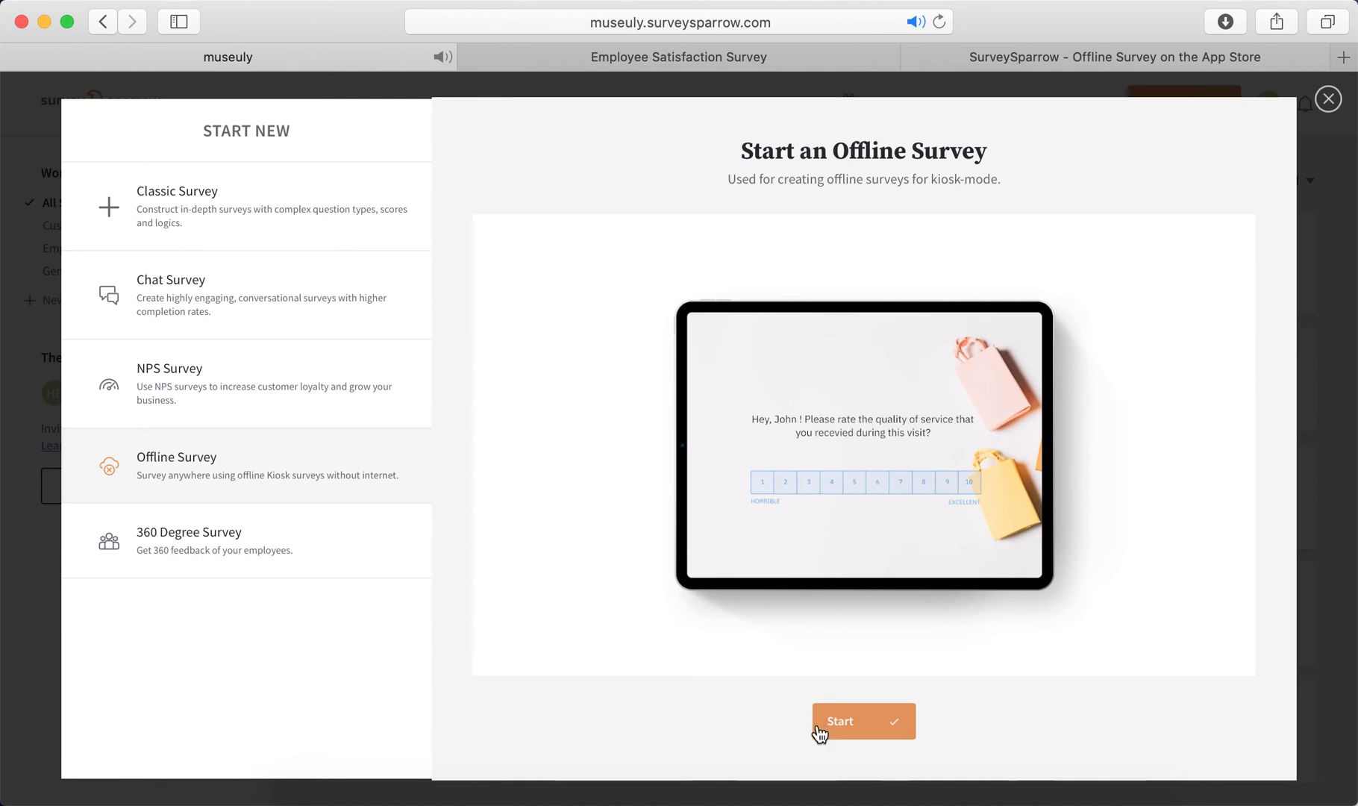
# Title the offline survey 'Job opportunities', keep the General workspace, and continue
pyautogui.click(850, 732)
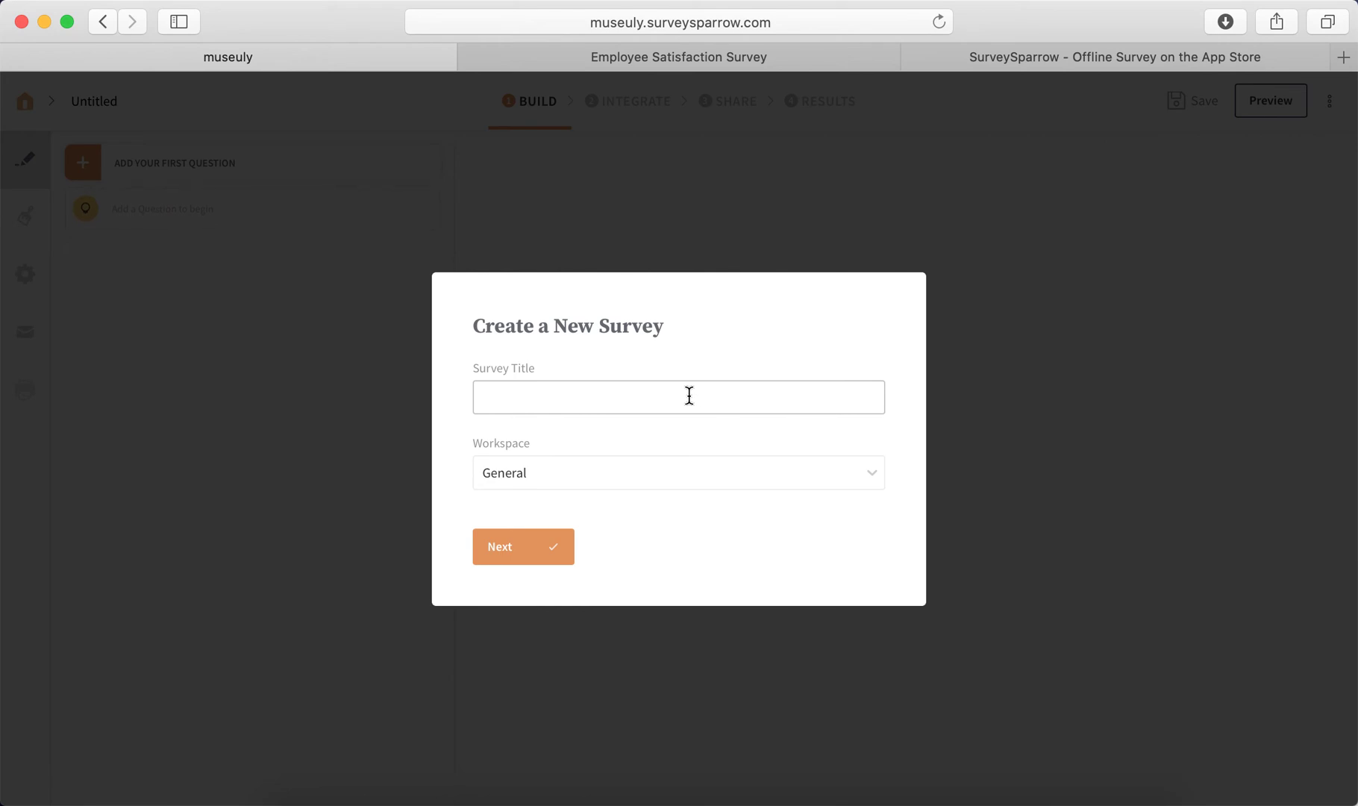
pyautogui.write('Job ')
pyautogui.write('opop')
pyautogui.write('portunit')
pyautogui.write('ies')
pyautogui.click(541, 562)
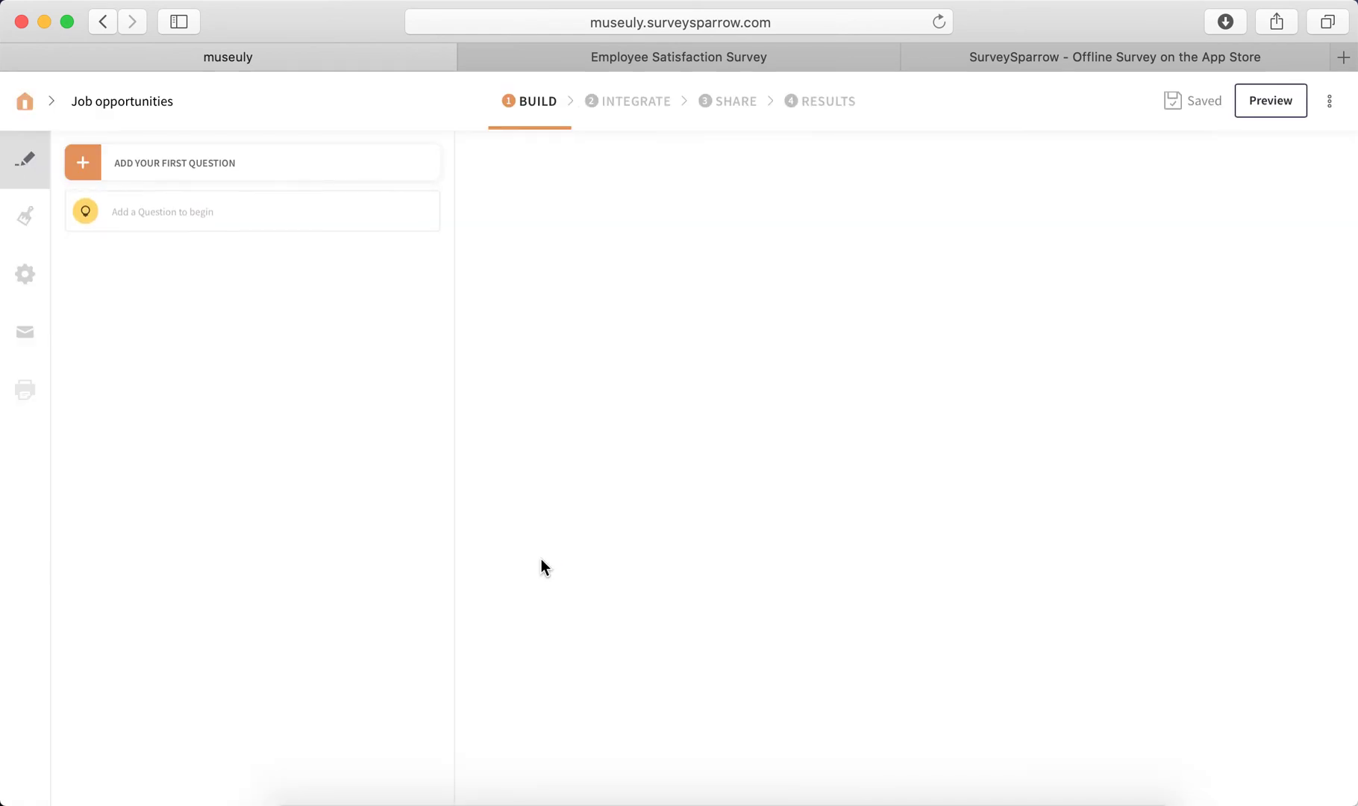
# Add a required Email question titled 'Your email' as the first question
pyautogui.click(184, 168)
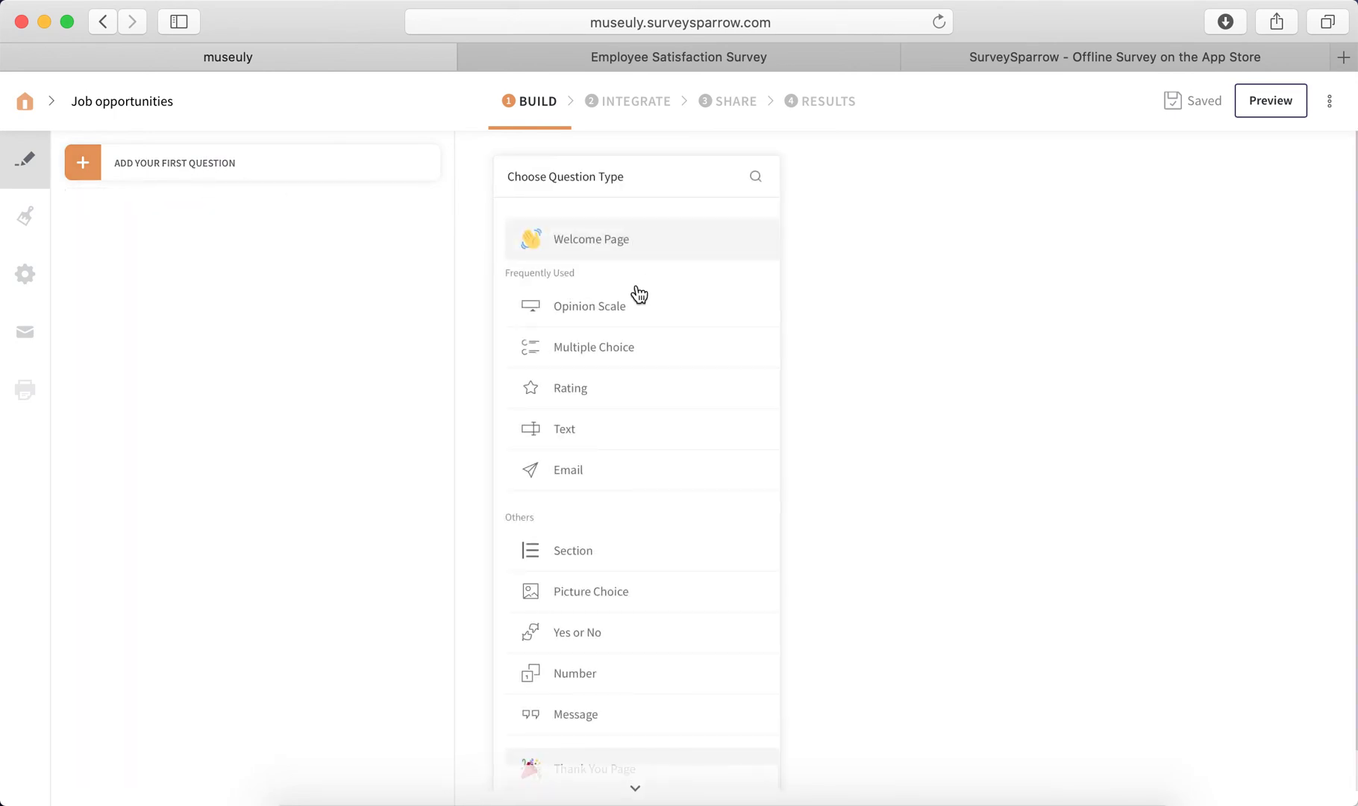
pyautogui.moveTo(569, 470)
pyautogui.click(588, 470)
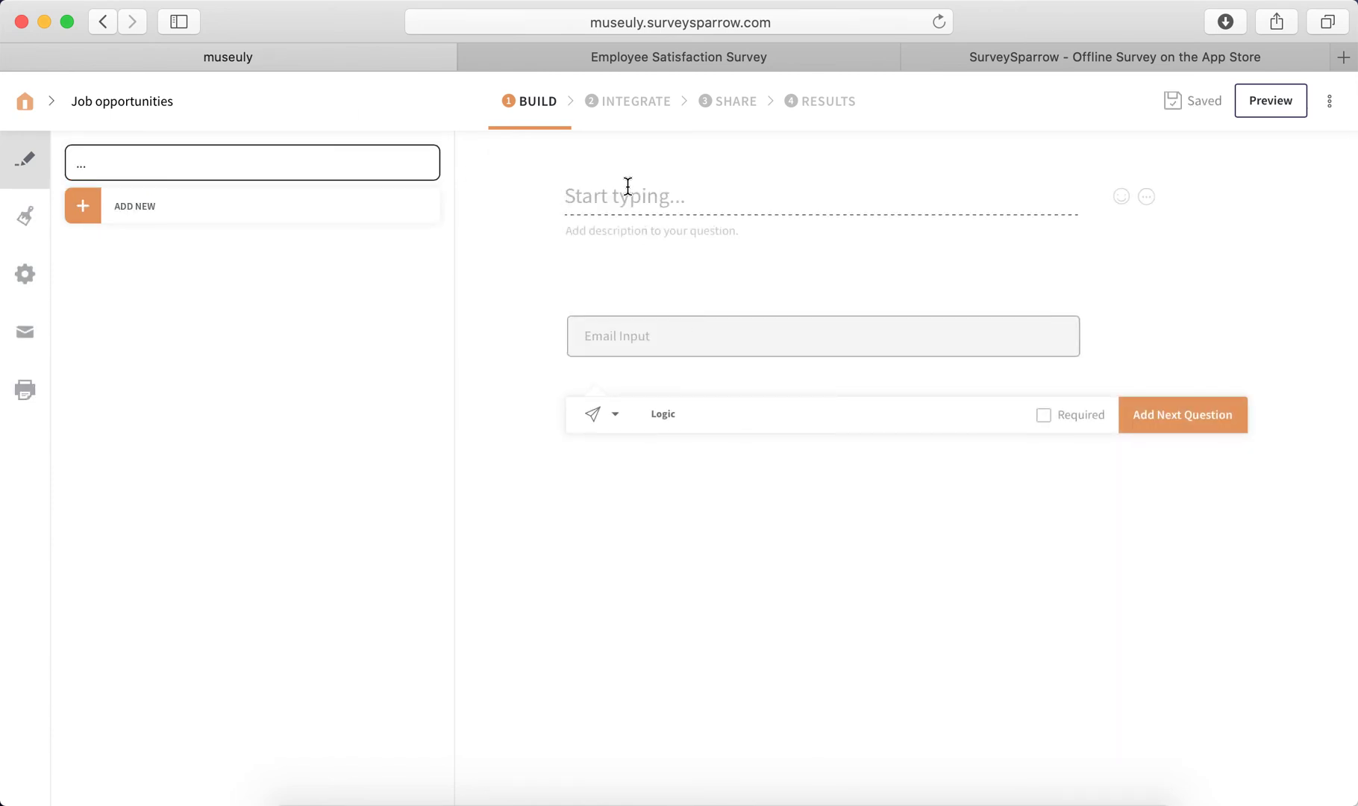
pyautogui.write('Your')
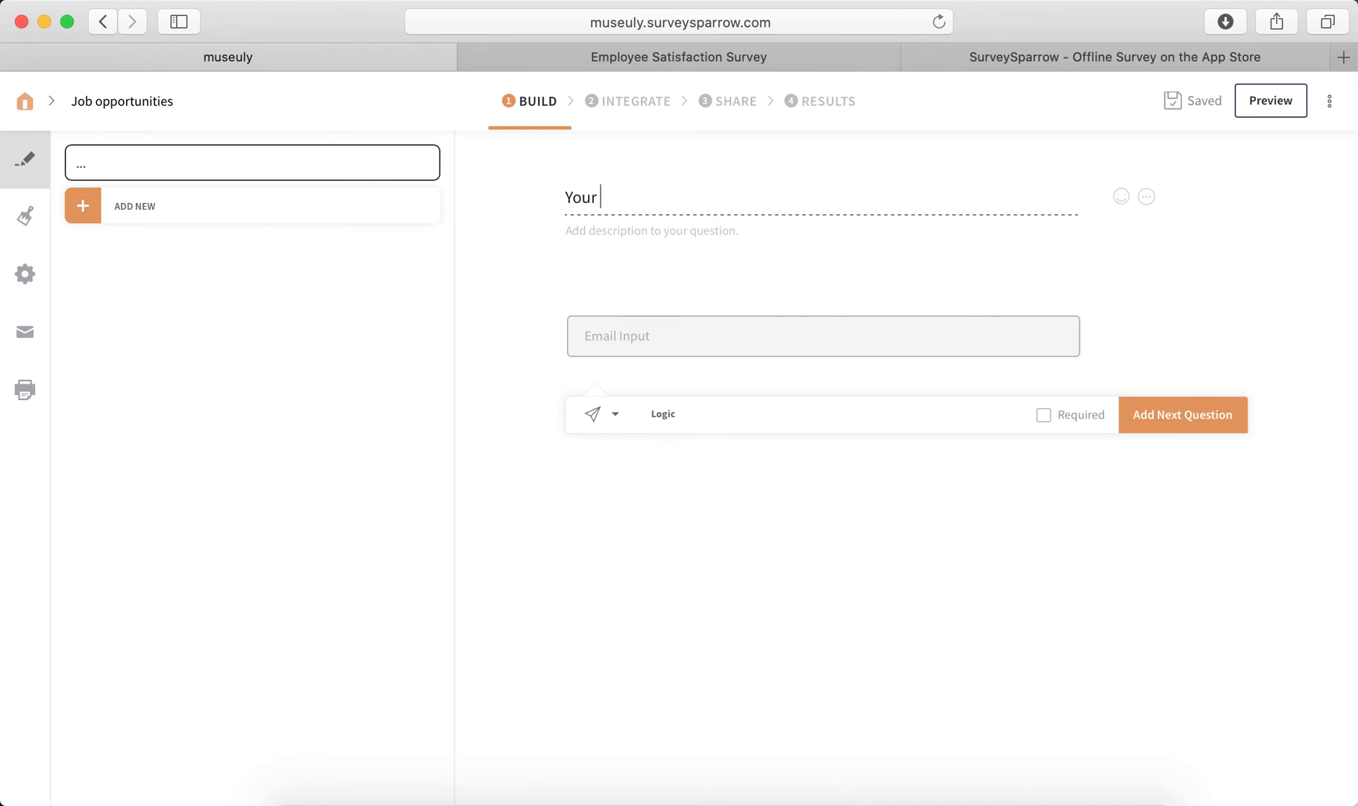
pyautogui.write(' email')
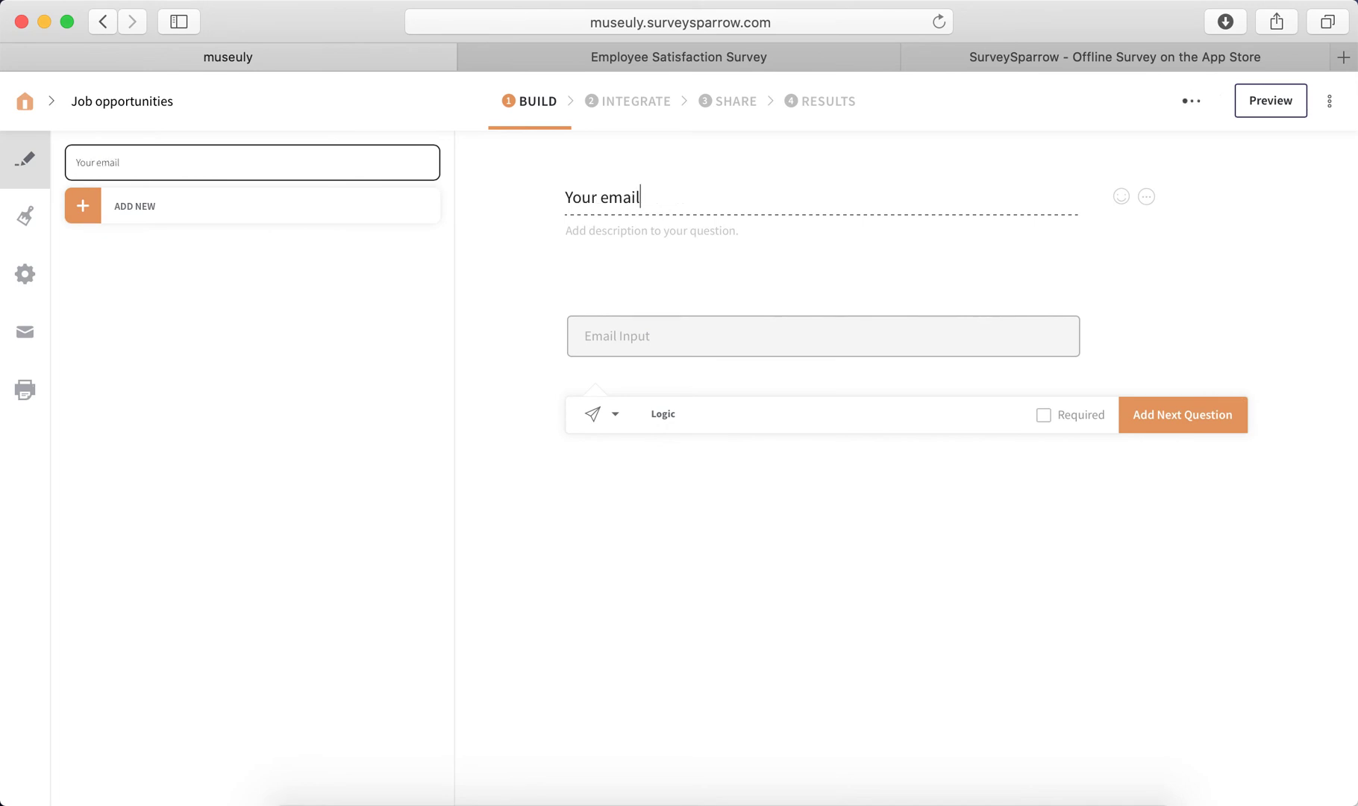
pyautogui.click(1044, 416)
pyautogui.click(1197, 421)
pyautogui.moveTo(571, 388)
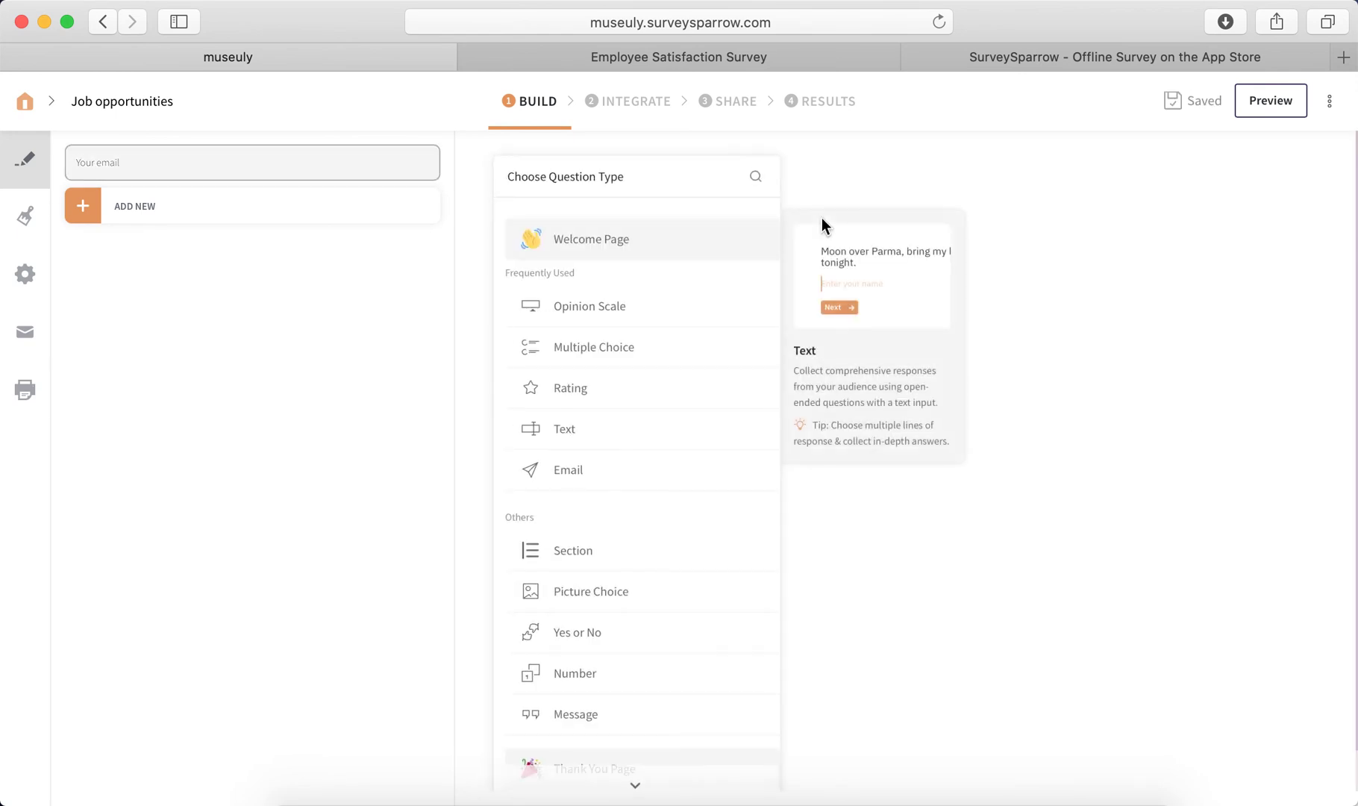
# Add a Text question titled 'Your major' as question two
pyautogui.click(584, 430)
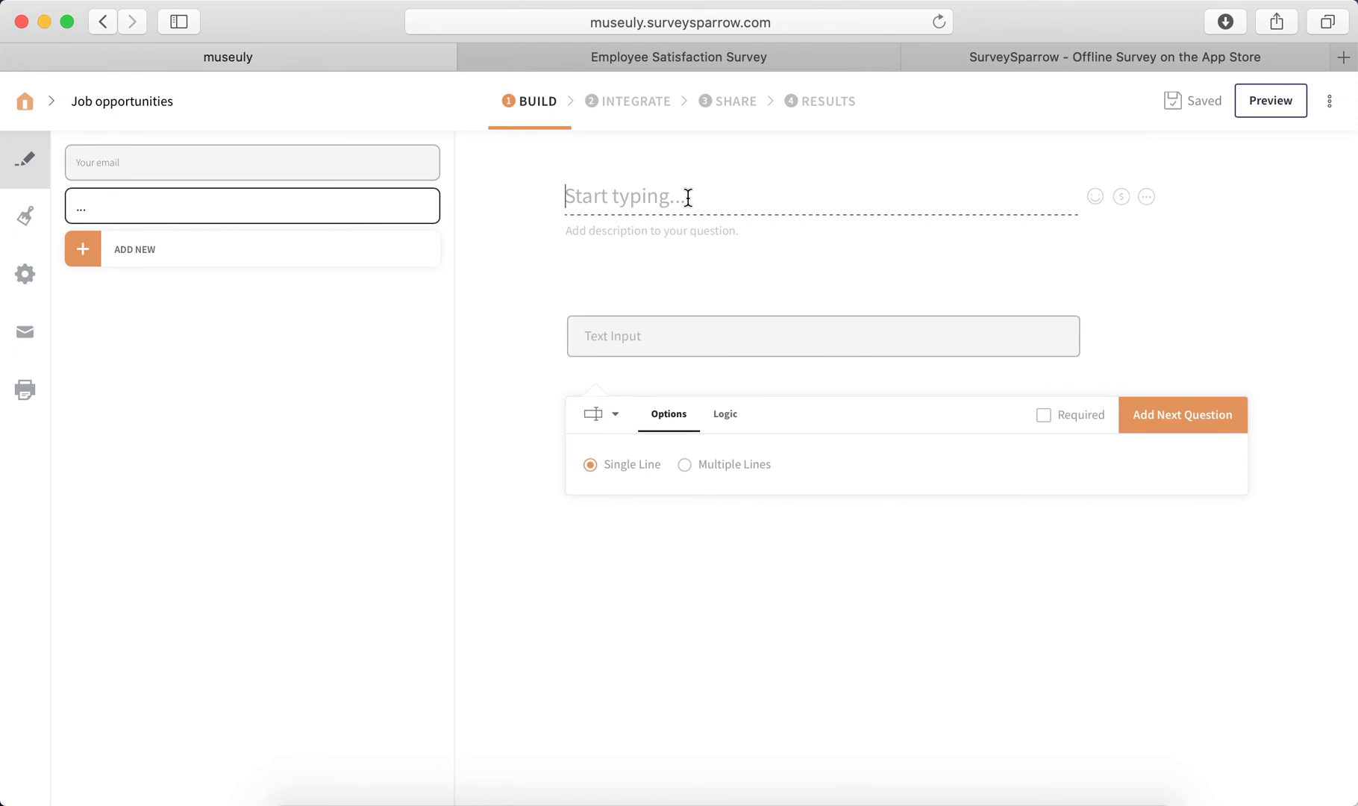
pyautogui.write('Your major')
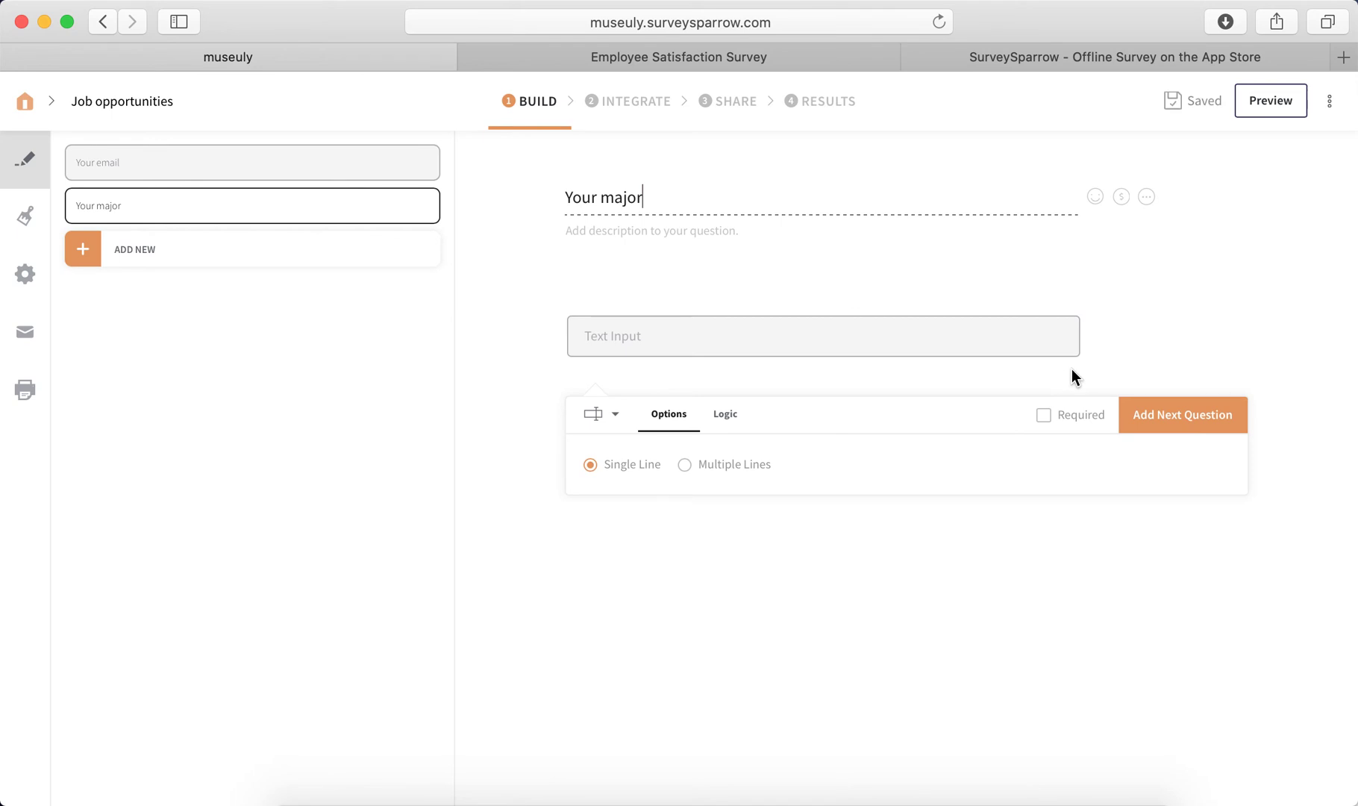
pyautogui.click(1161, 417)
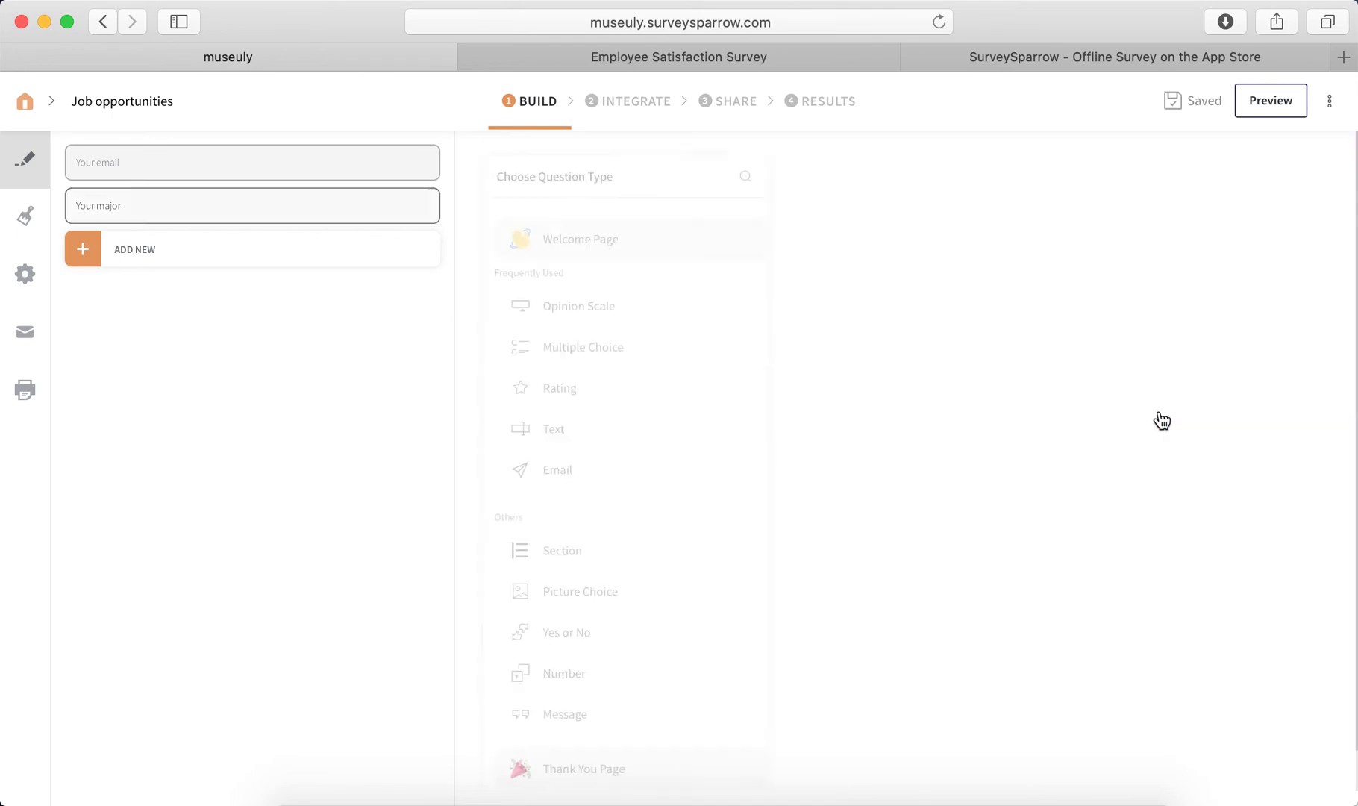
# Add a Text question titled 'Why you want to work at Amazon?' as question three
pyautogui.click(611, 437)
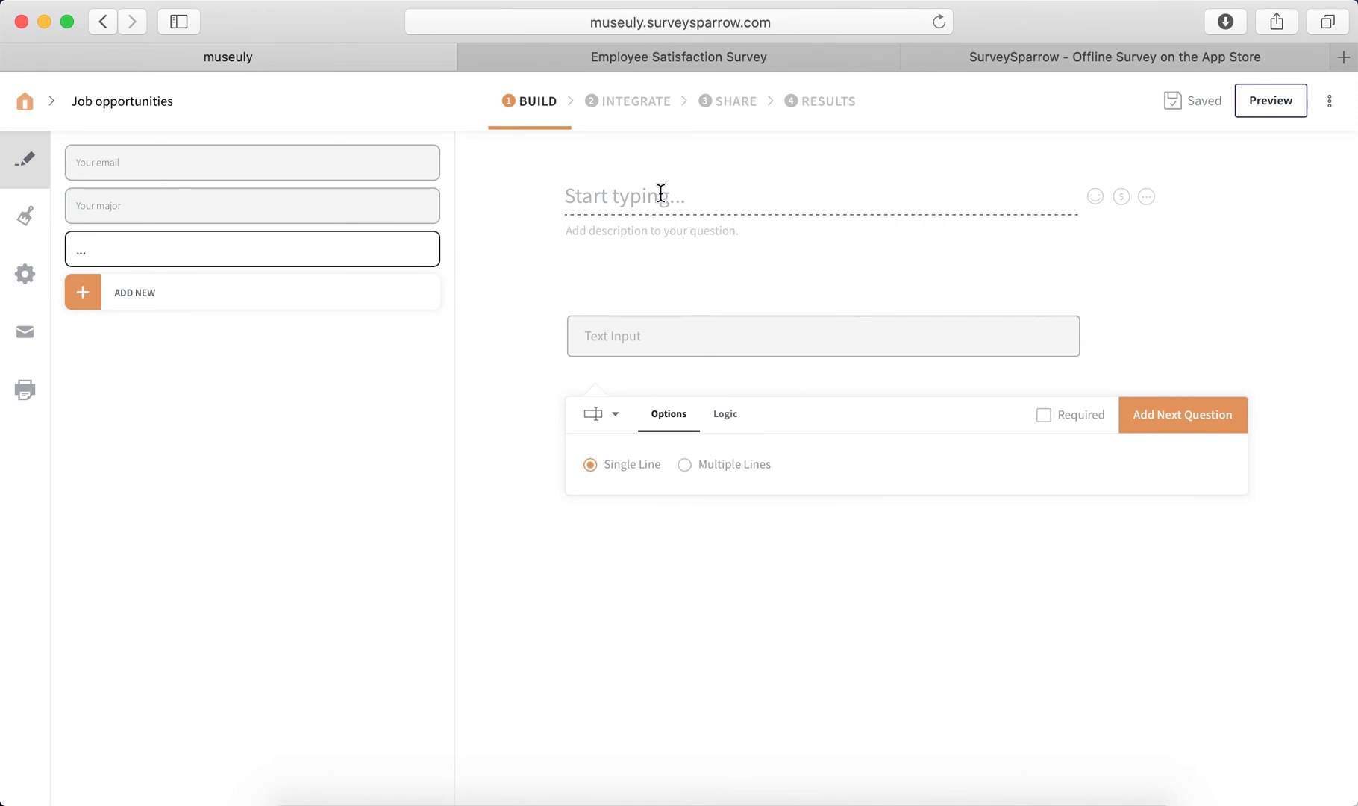
pyautogui.write('Why you wa')
pyautogui.write('nt to wo')
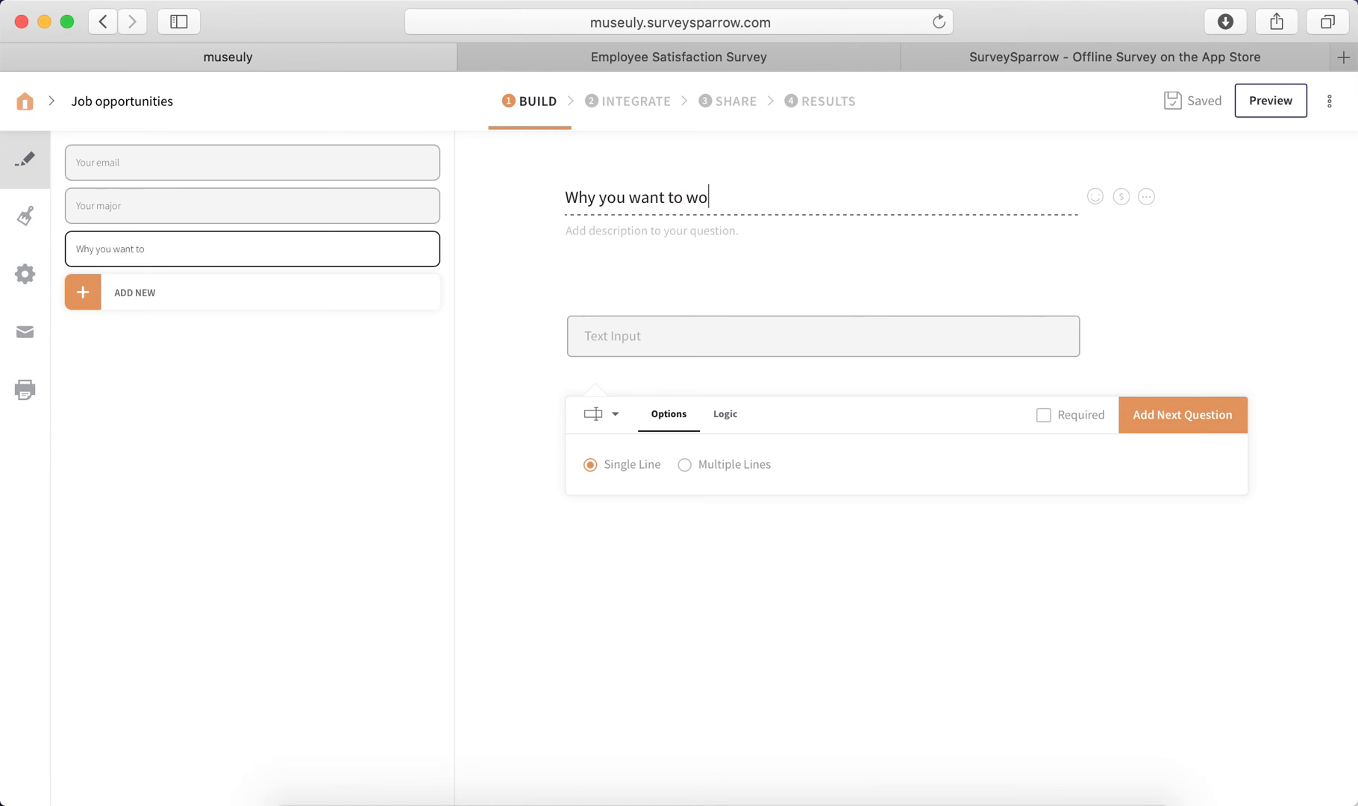
pyautogui.write('rk at Amazon?')
pyautogui.click(1209, 428)
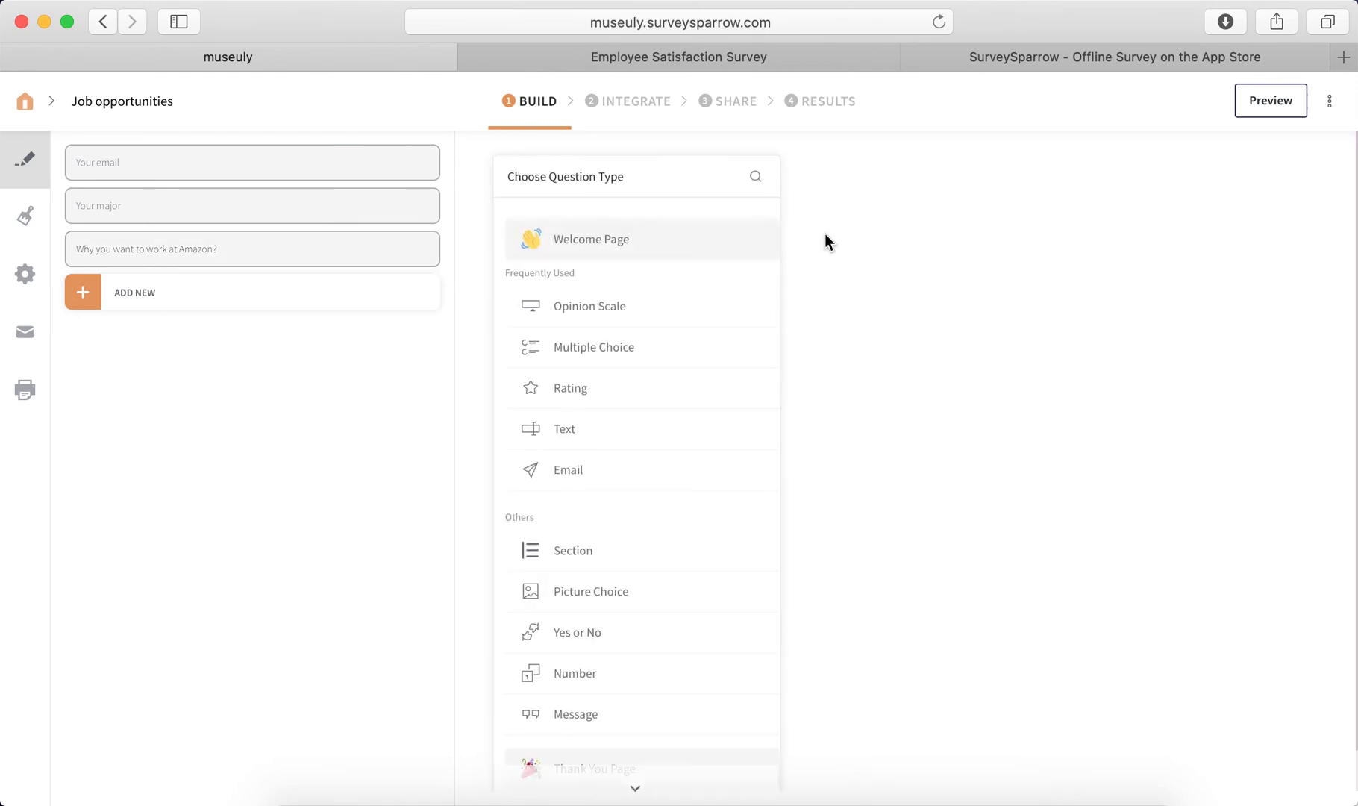
# Add a fourth Text question titled 'Graduate date', correcting a typo in the title
pyautogui.click(586, 443)
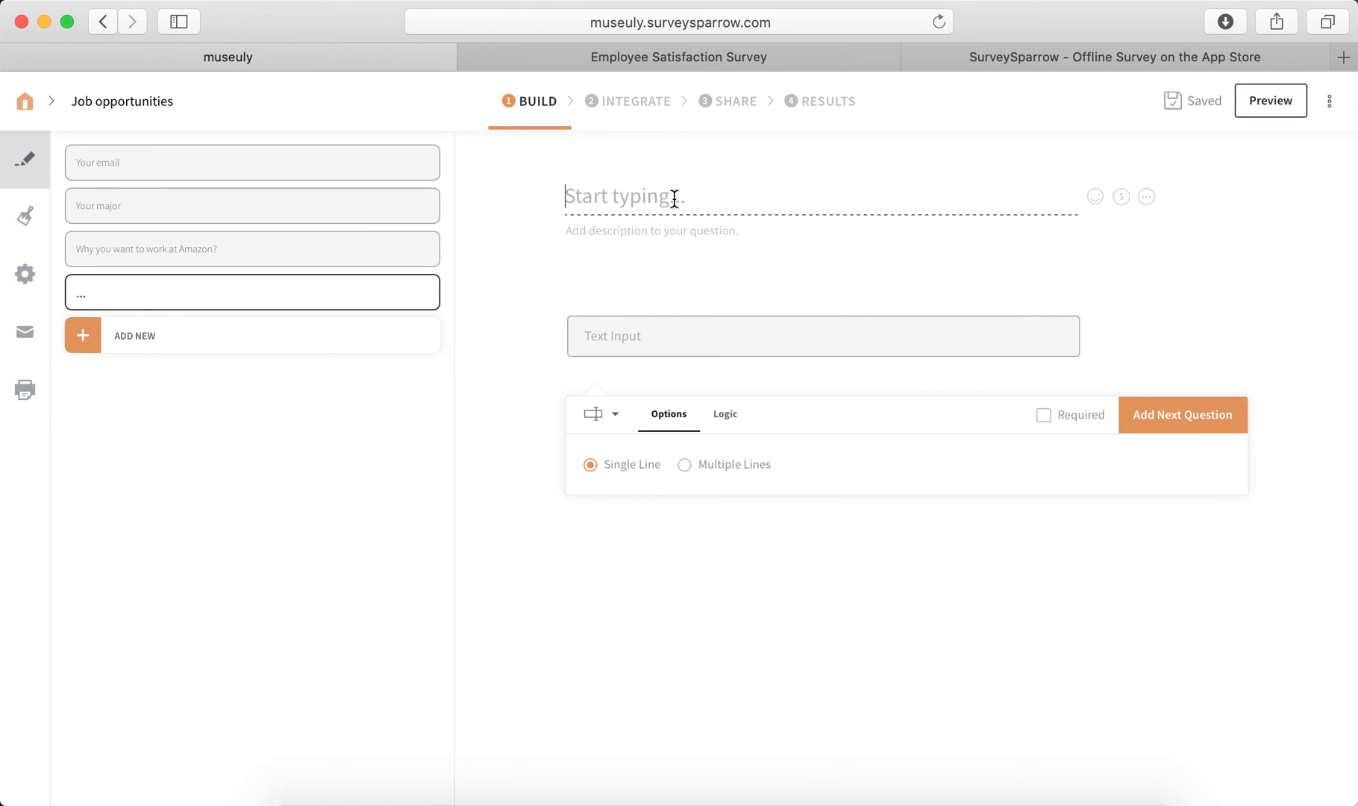
pyautogui.click(674, 198)
pyautogui.write('Gra')
pyautogui.write('di')
pyautogui.press('BackSpace')
pyautogui.write('uate ')
pyautogui.write('date')
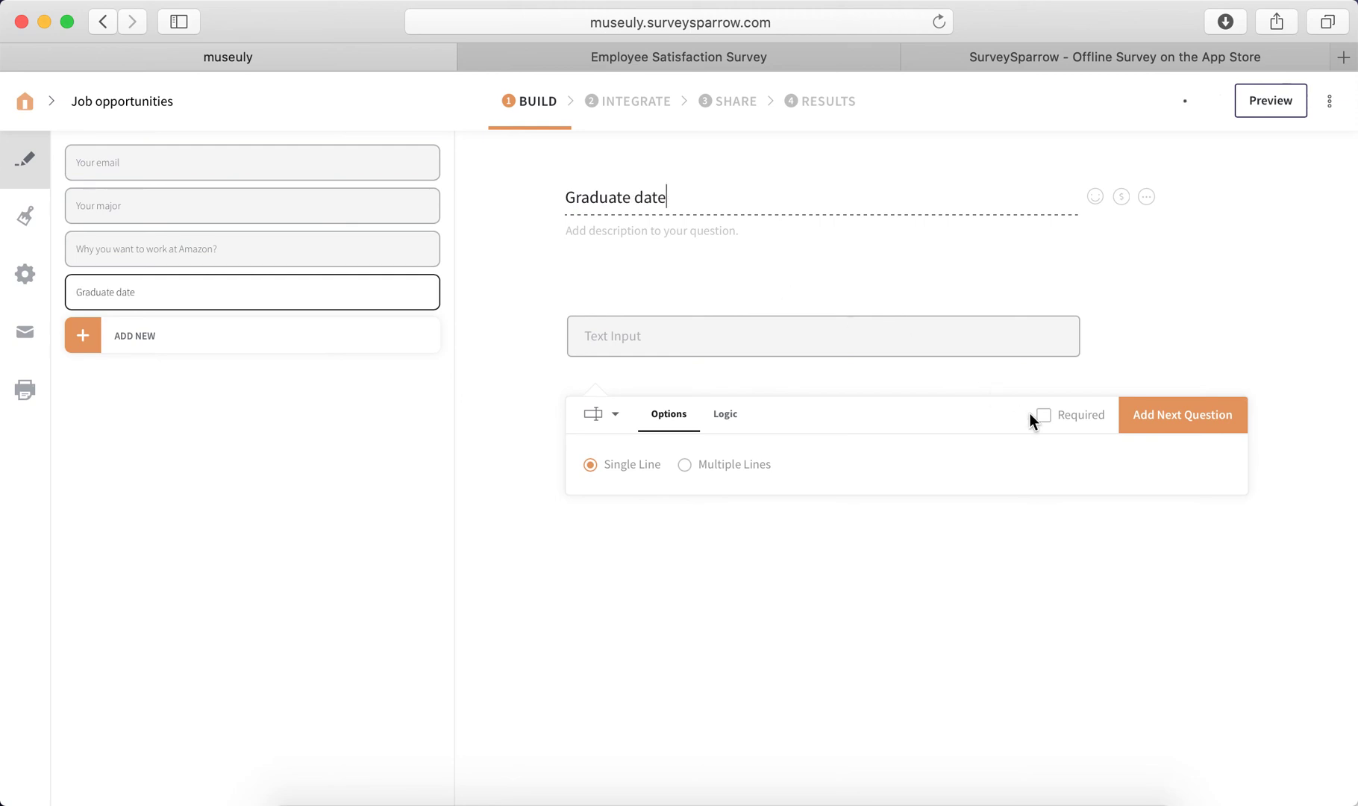
pyautogui.click(1154, 412)
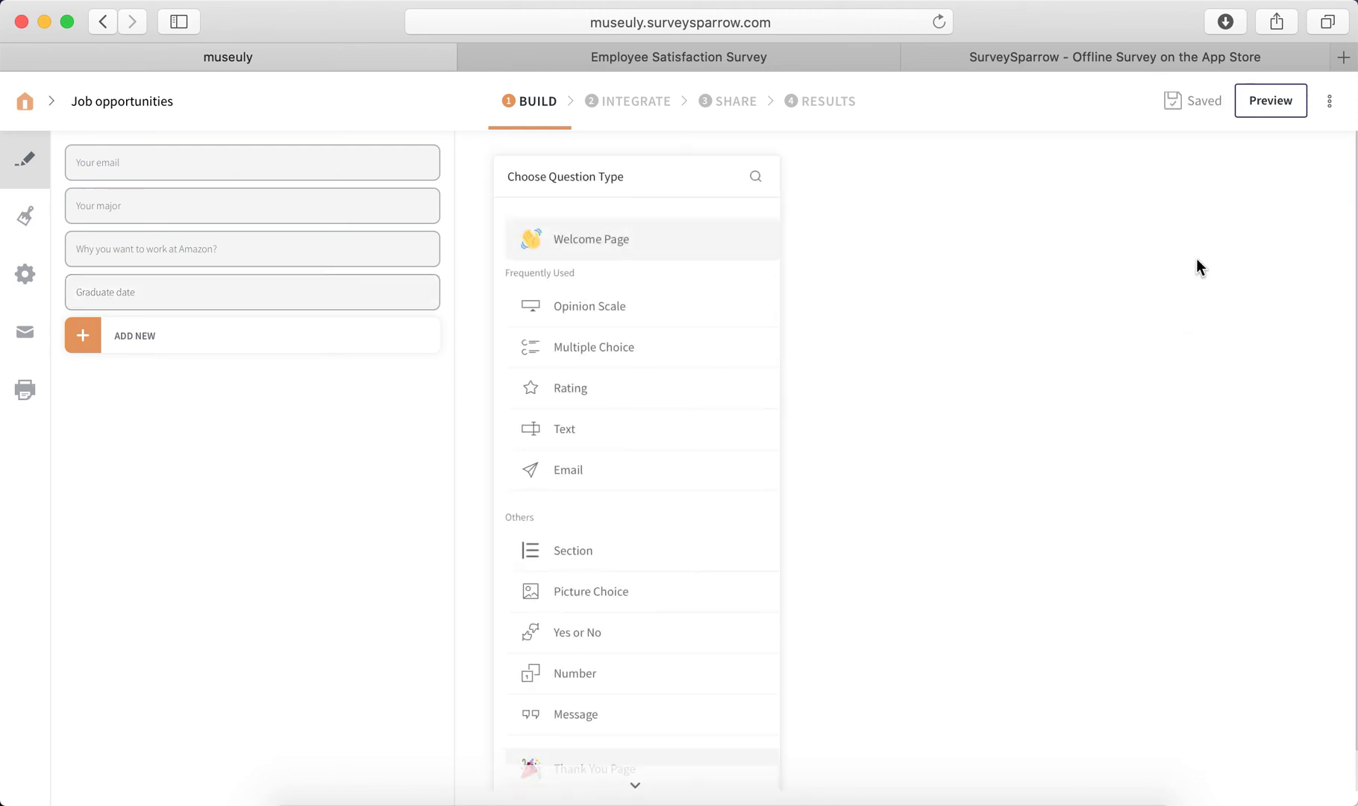
# Preview the survey and submit sample answers for 'Your email' and 'Your major'
pyautogui.click(1269, 106)
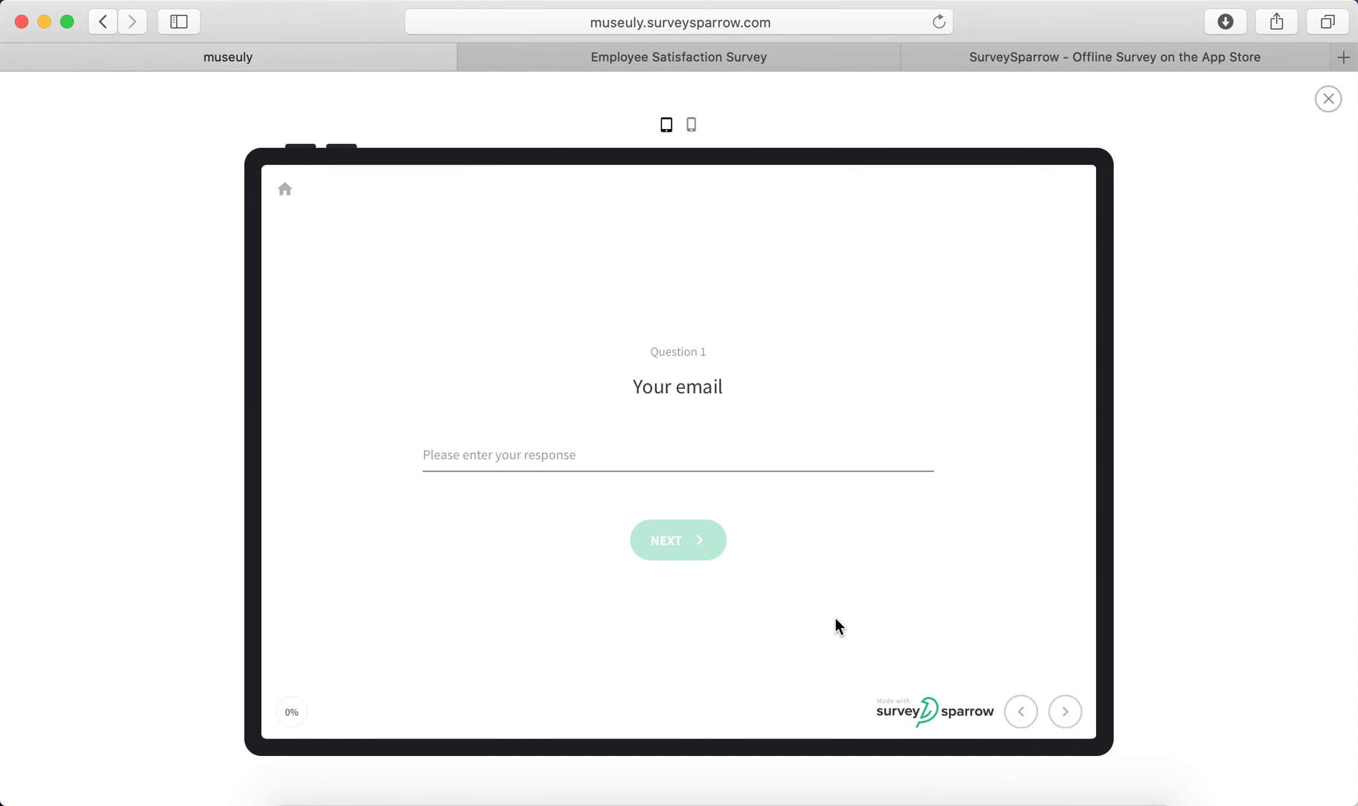
pyautogui.click(641, 457)
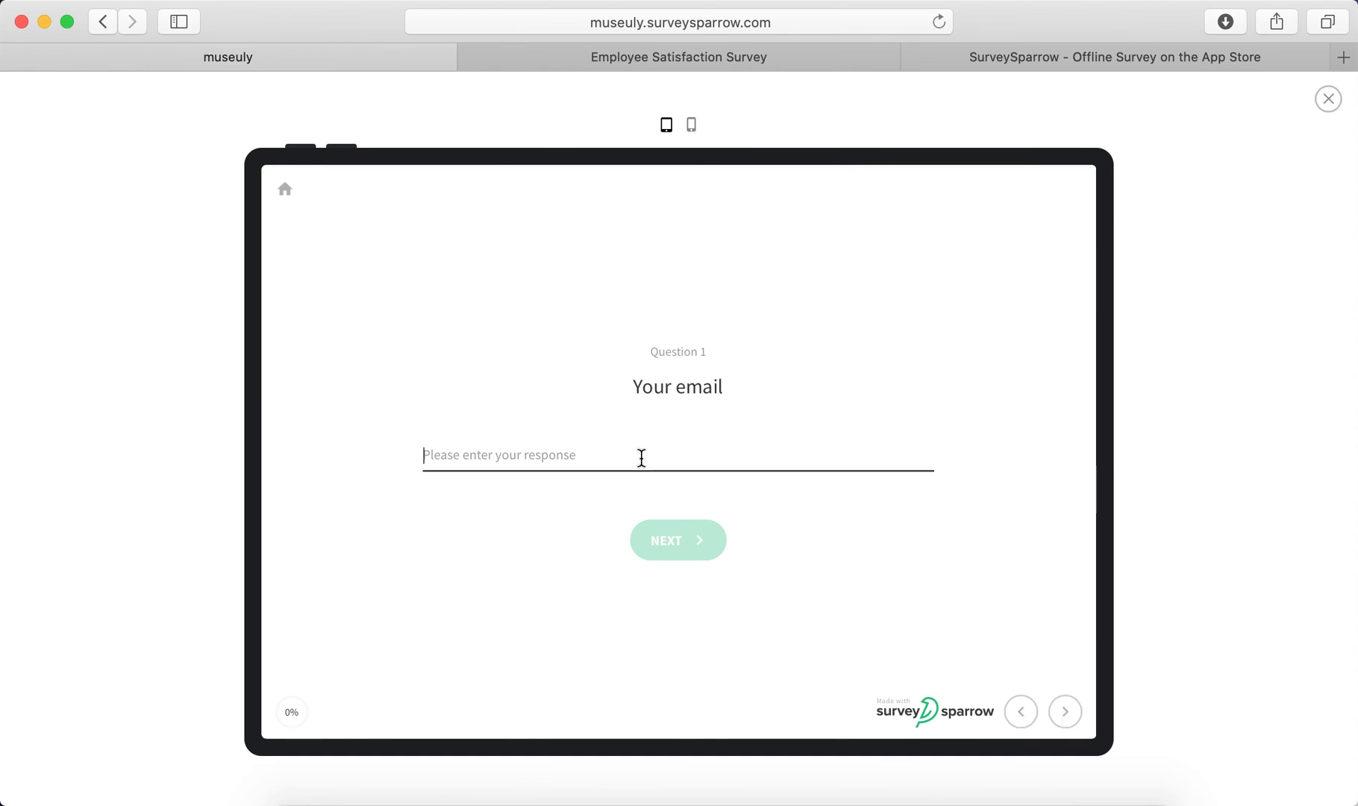
pyautogui.write('test@te')
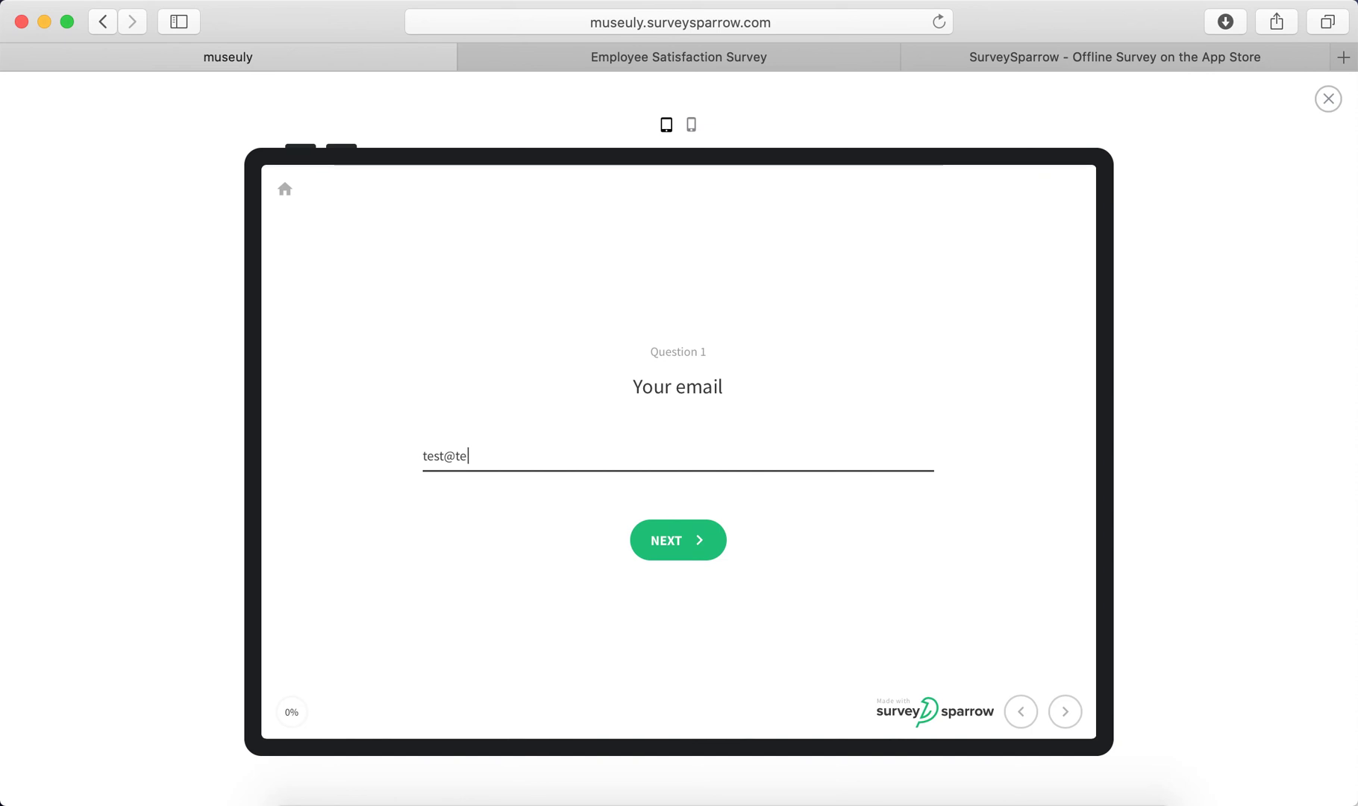
pyautogui.write('st.com')
pyautogui.click(665, 539)
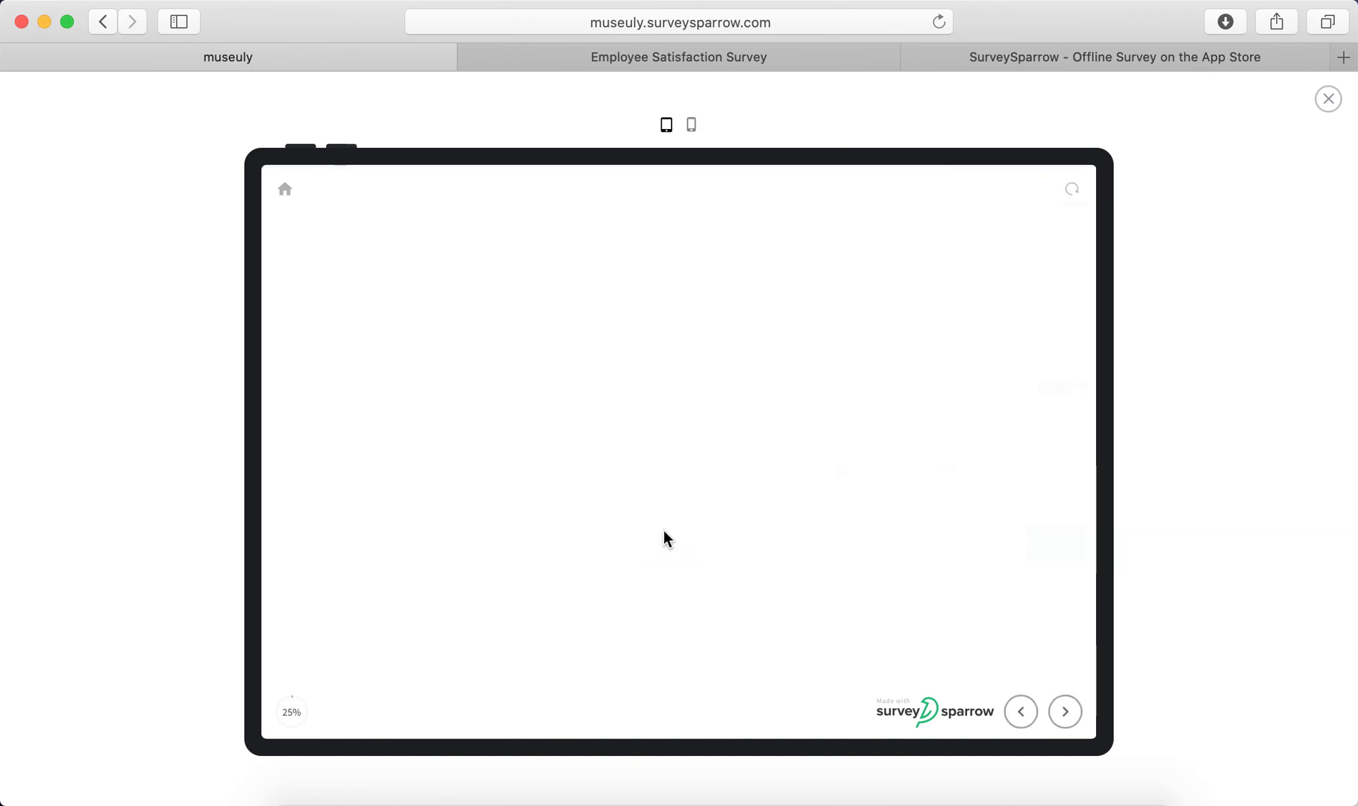
pyautogui.click(613, 452)
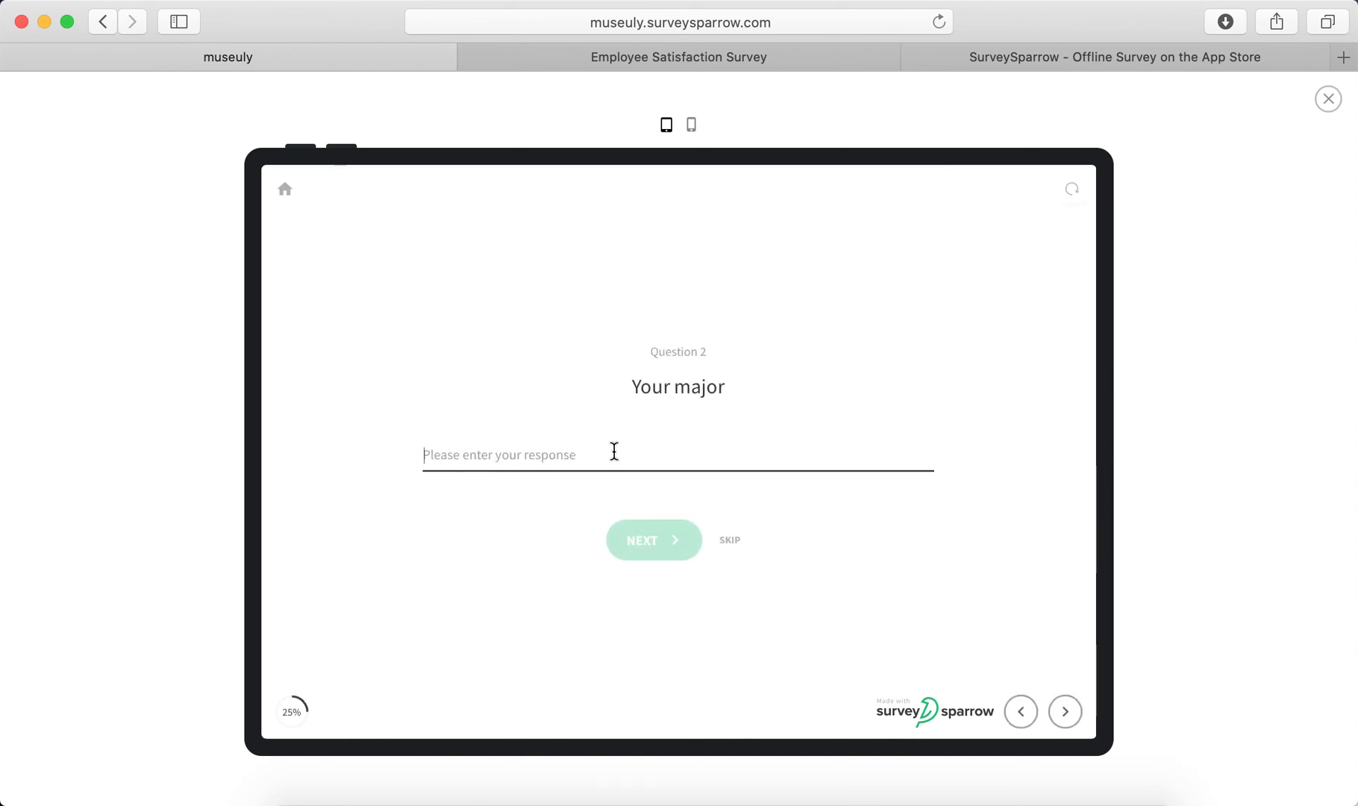
pyautogui.write('CS')
pyautogui.click(651, 542)
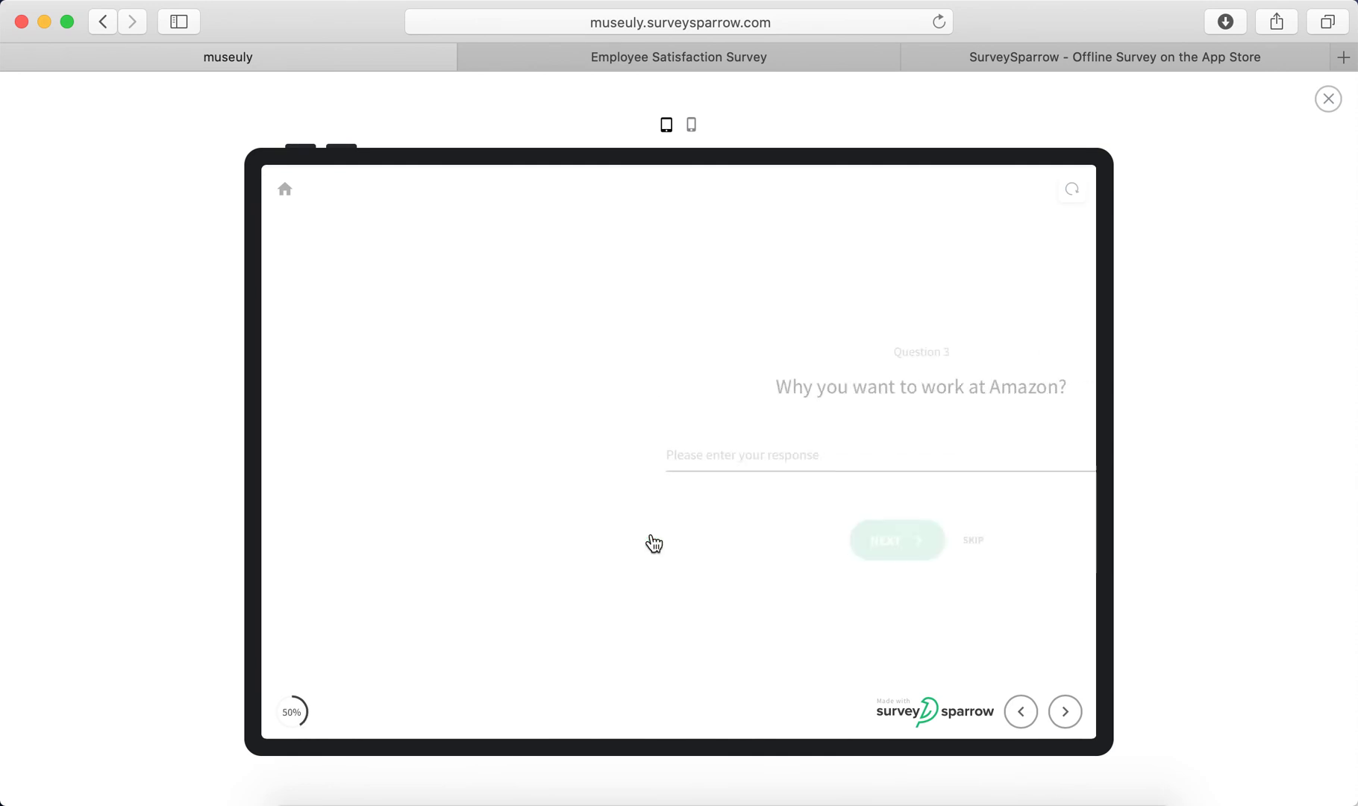
# Answer the Amazon and 'Graduate date' questions to reach the thank-you screen
pyautogui.click(663, 460)
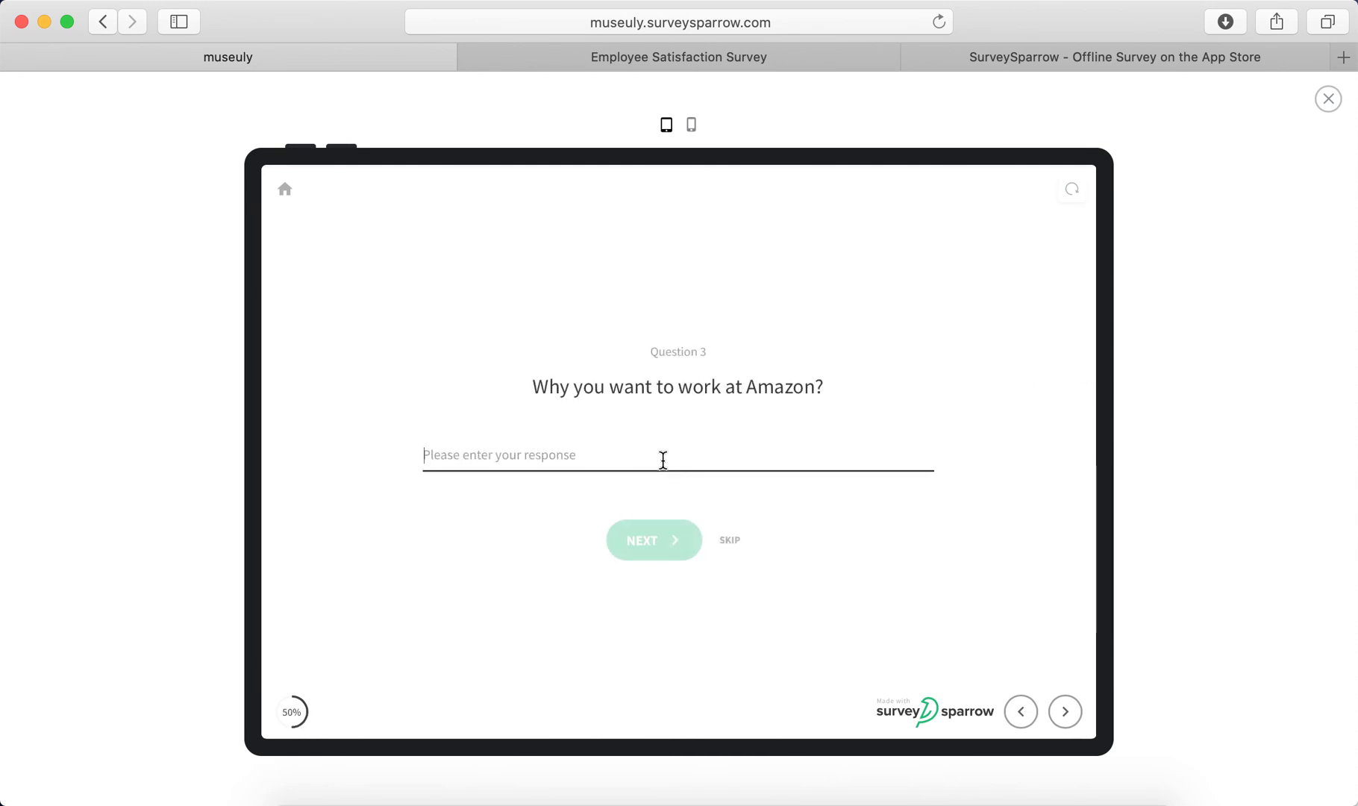
pyautogui.write('Great comp')
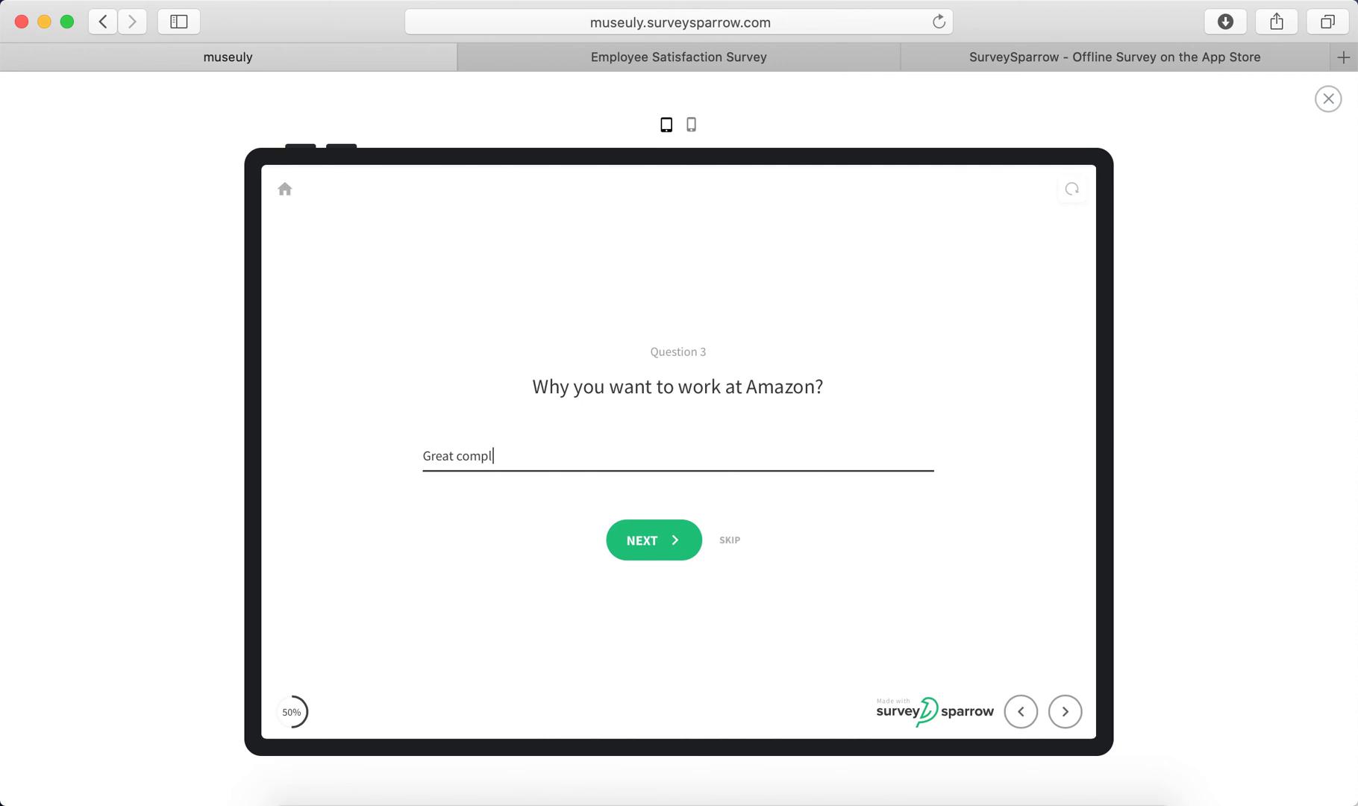
pyautogui.write('any')
pyautogui.click(664, 543)
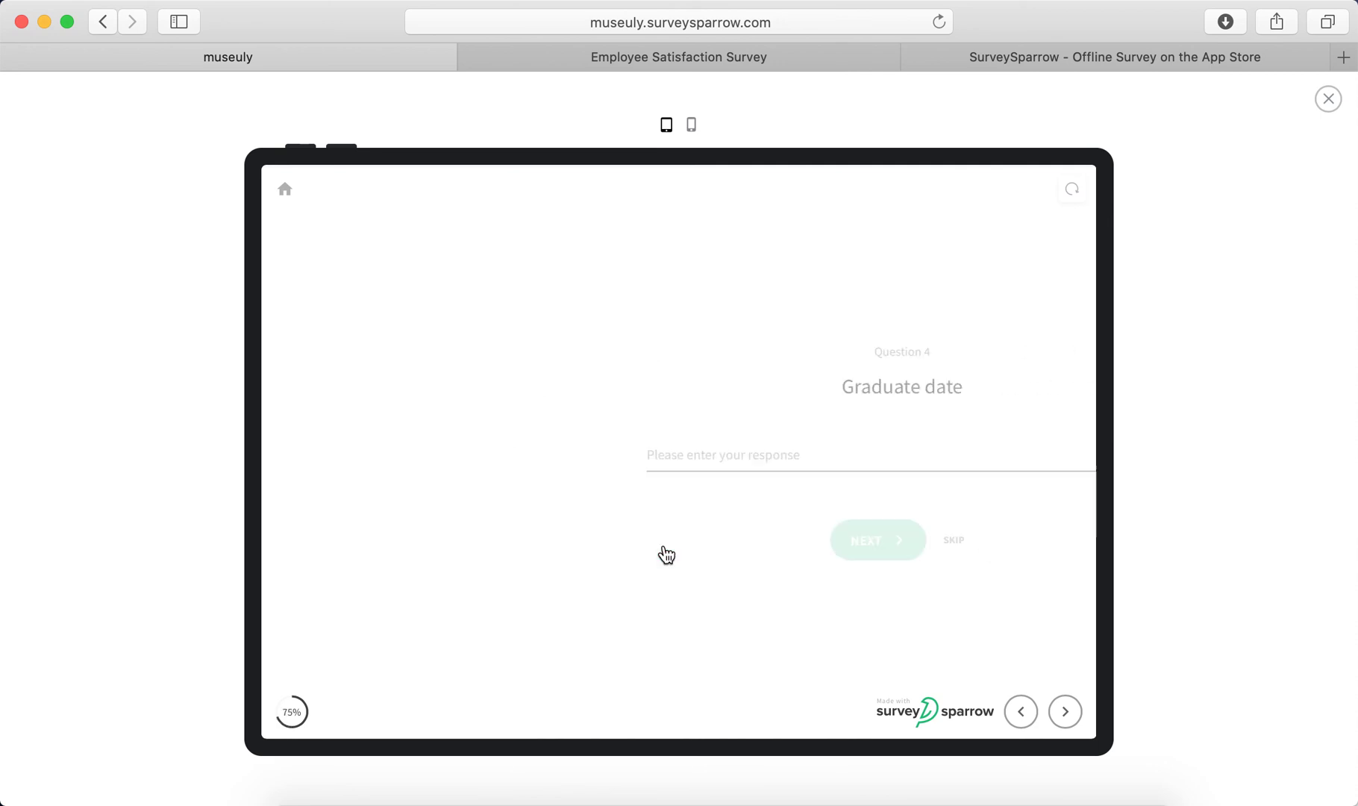
pyautogui.click(653, 460)
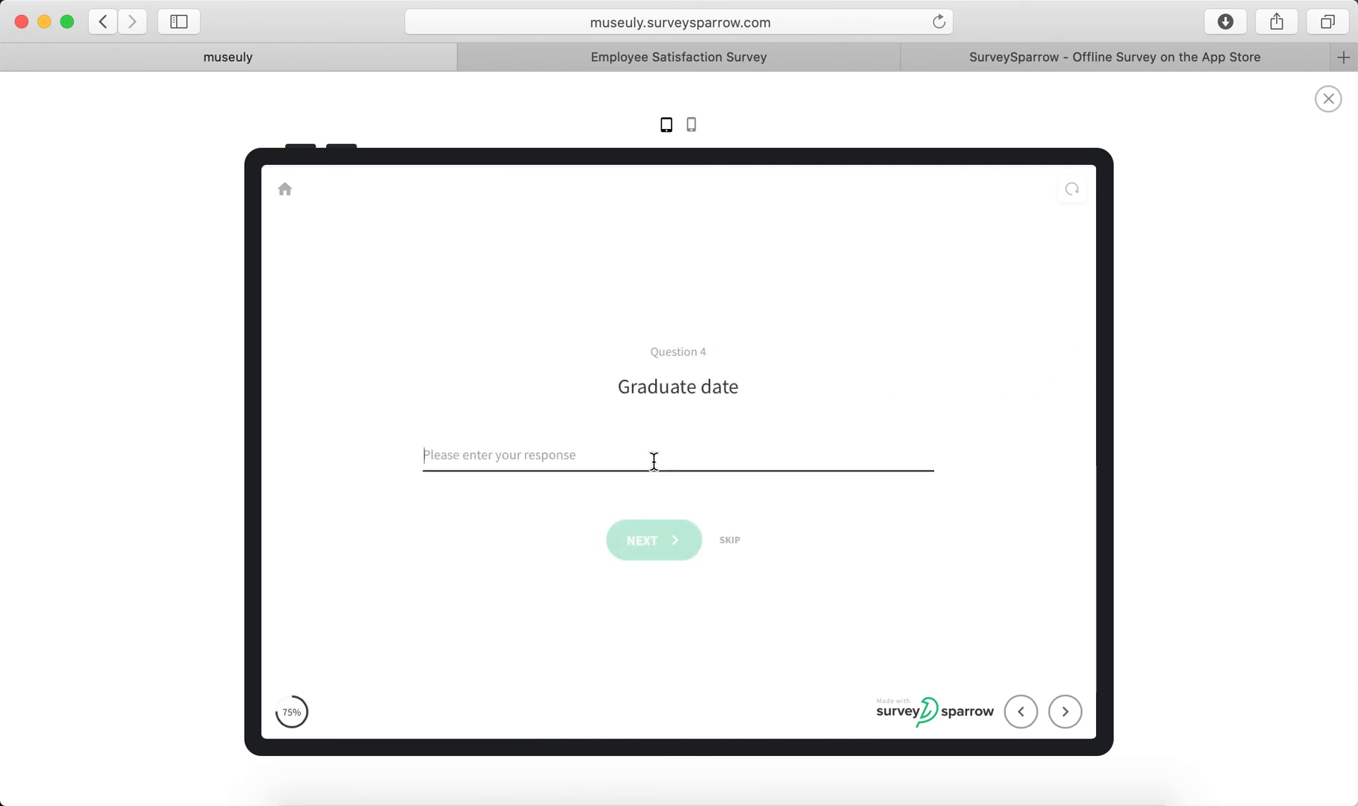
pyautogui.write('July ')
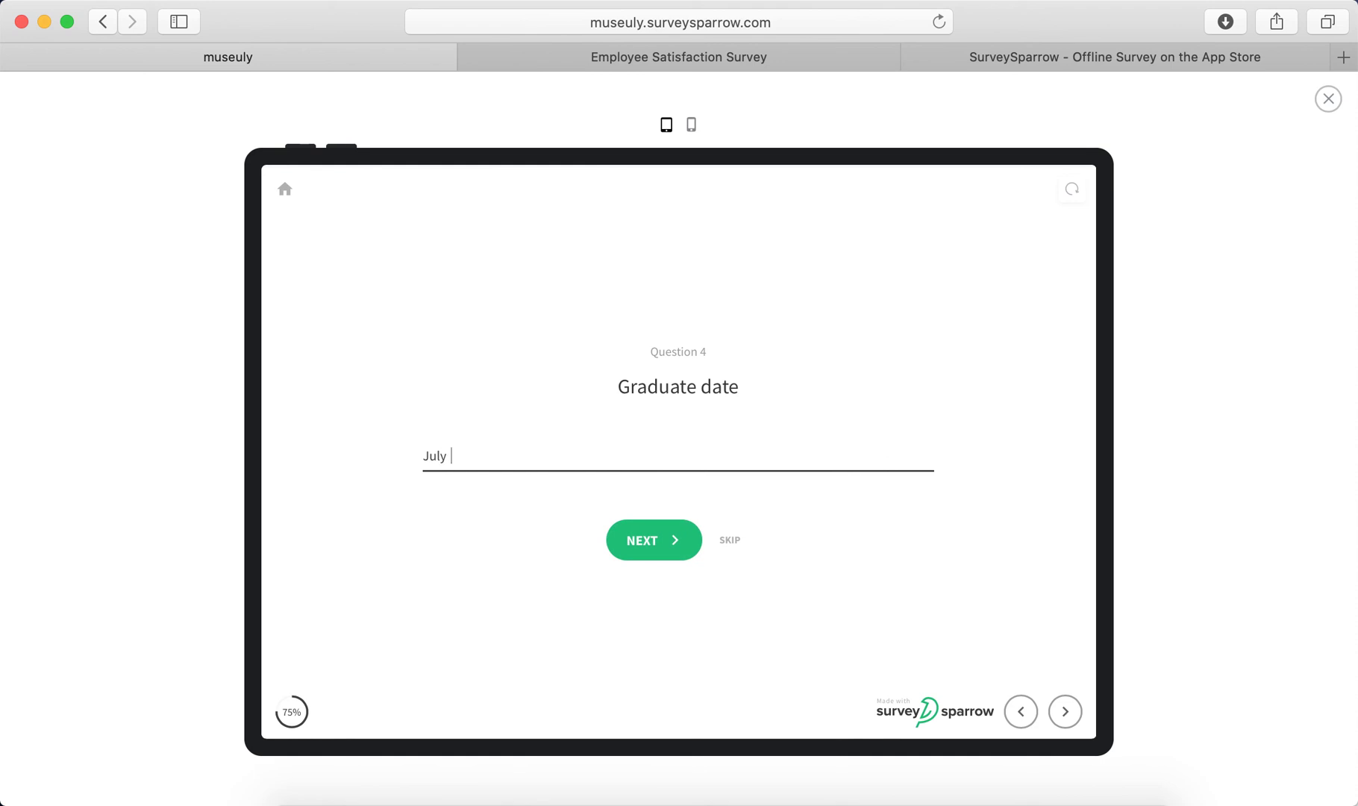
pyautogui.write('20')
pyautogui.click(680, 536)
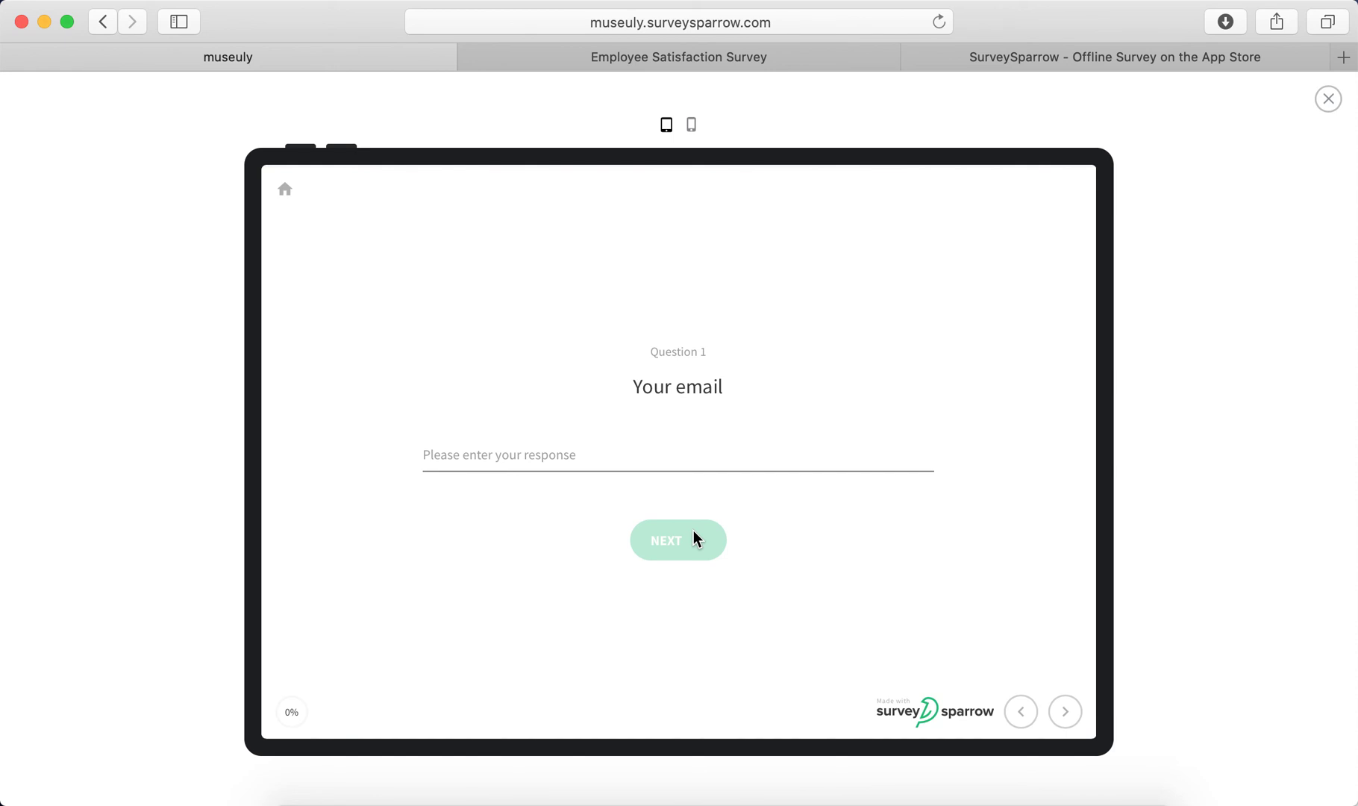
# Leave the preview using the home icon and the browser Back button
pyautogui.click(289, 199)
pyautogui.click(101, 23)
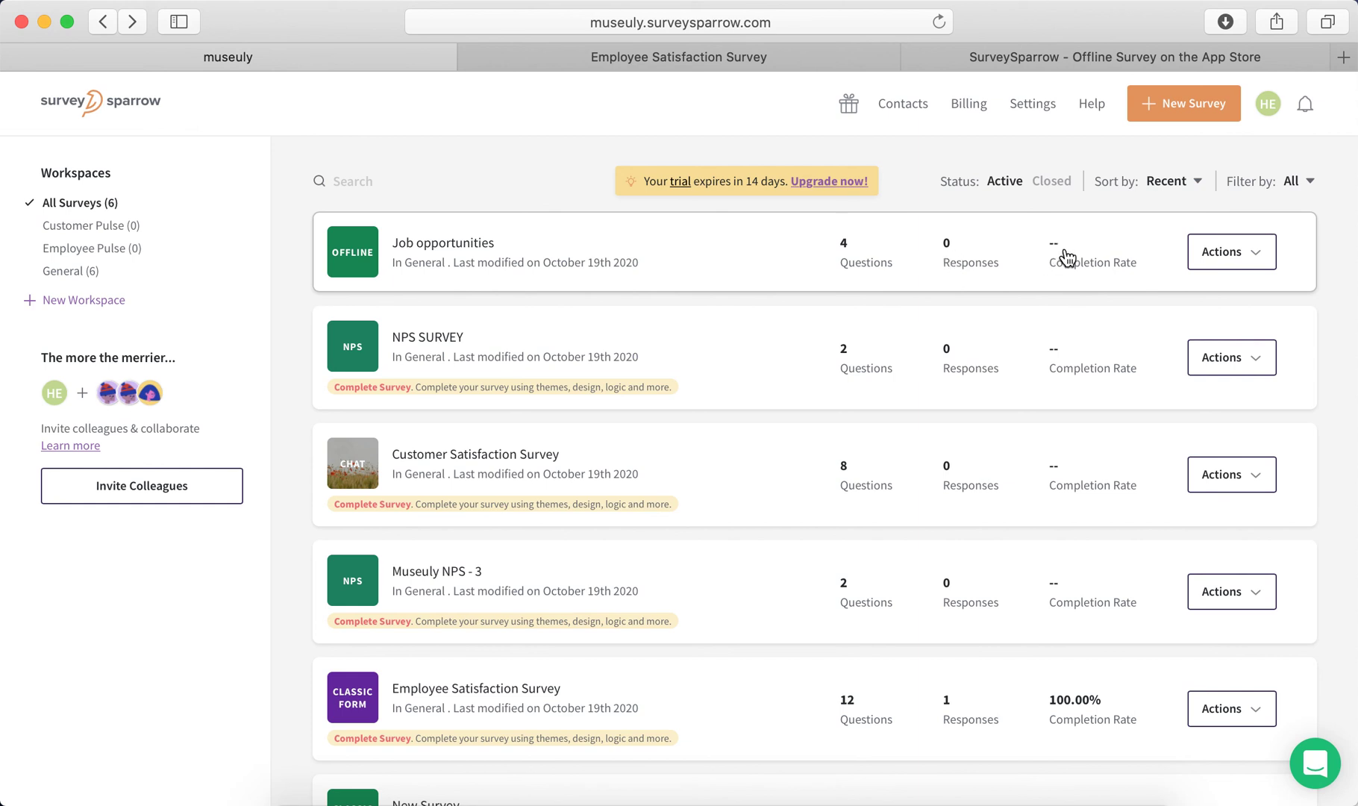
# Choose Share Survey from the Actions dropdown on the Job opportunities card
pyautogui.click(1232, 254)
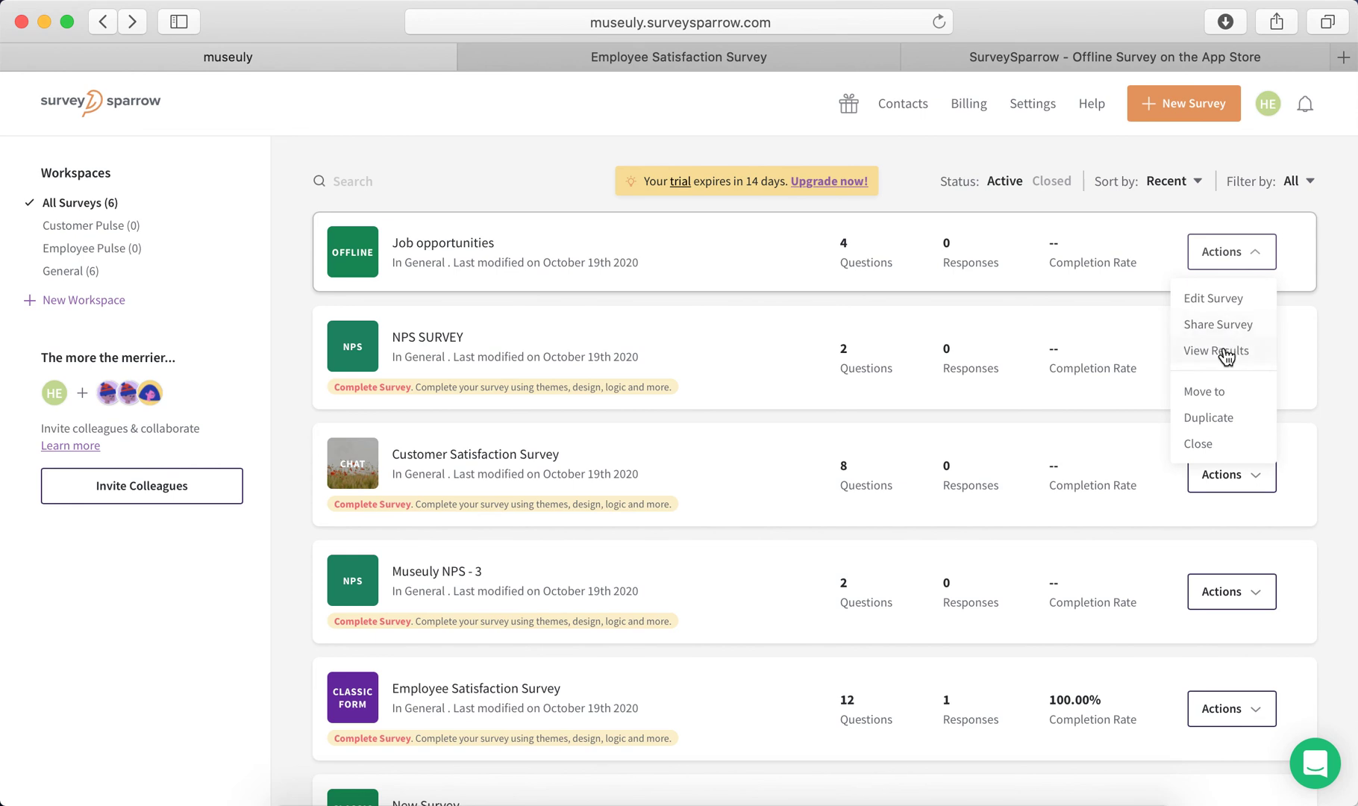
pyautogui.click(1227, 323)
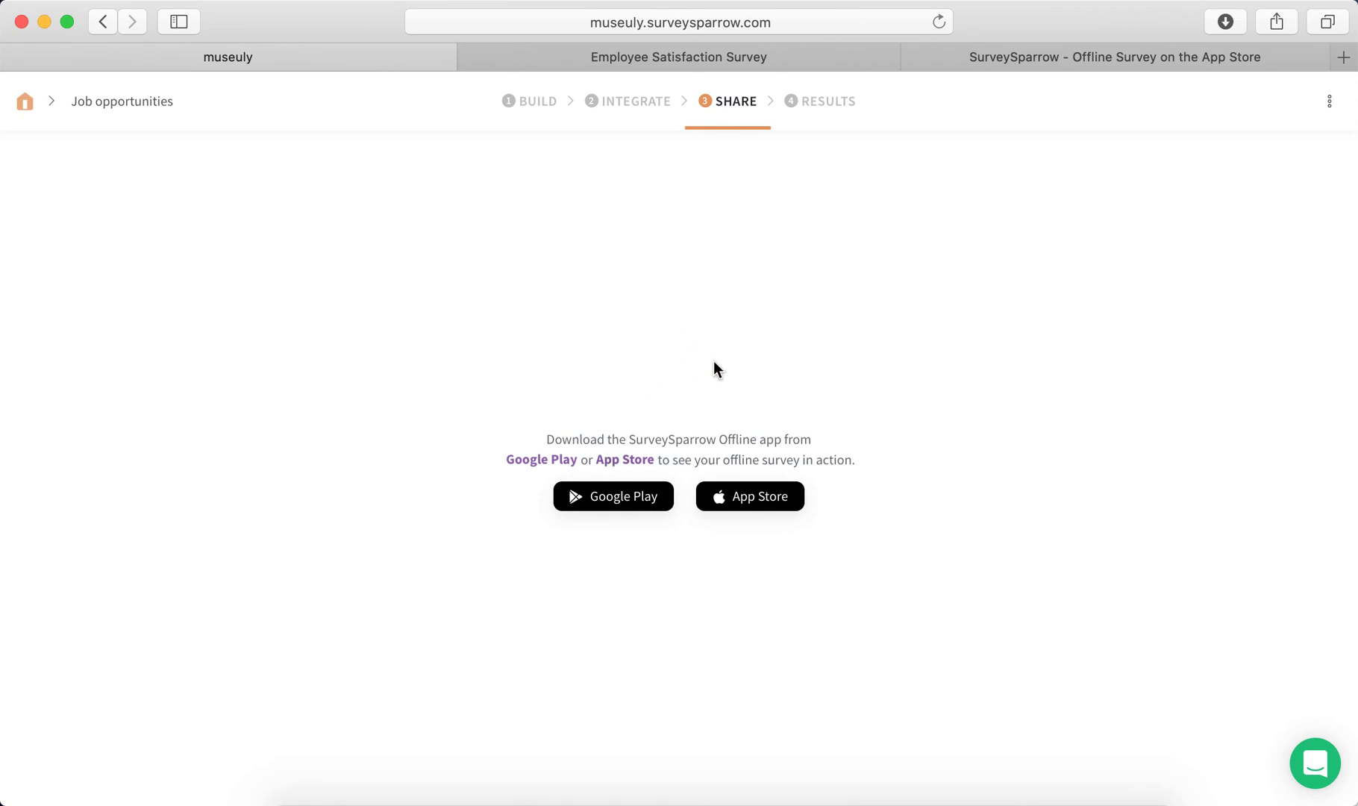
# View the empty Job opportunities results report, then go home via the breadcrumb
pyautogui.click(830, 101)
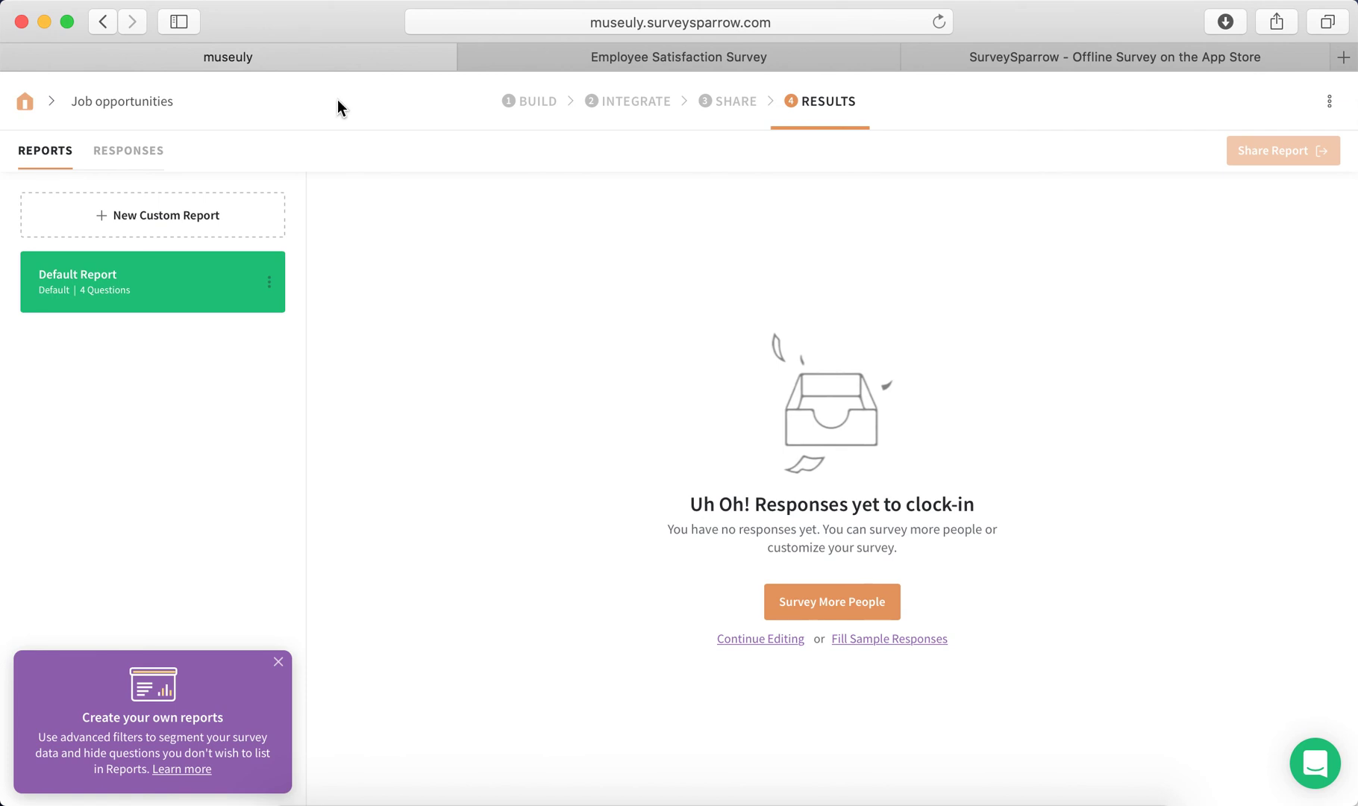
pyautogui.click(27, 106)
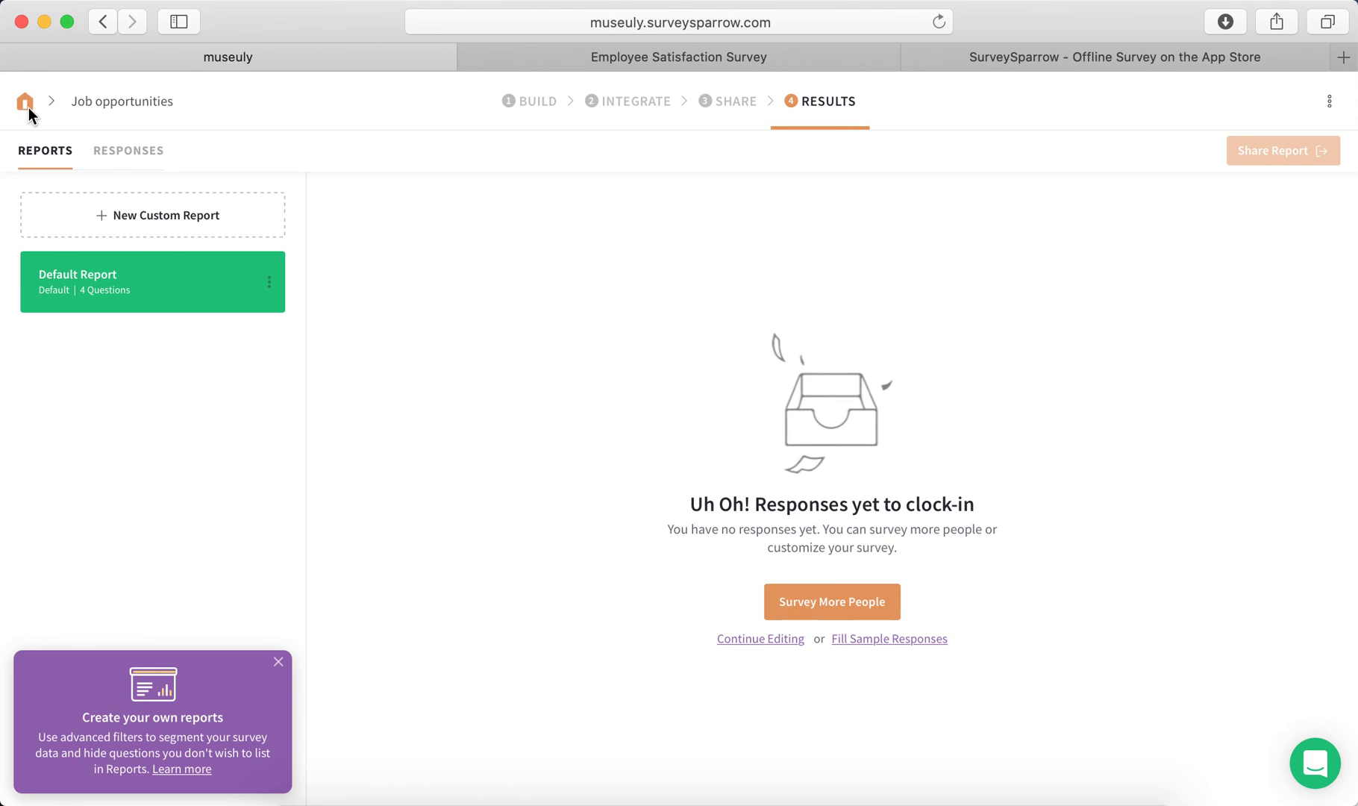